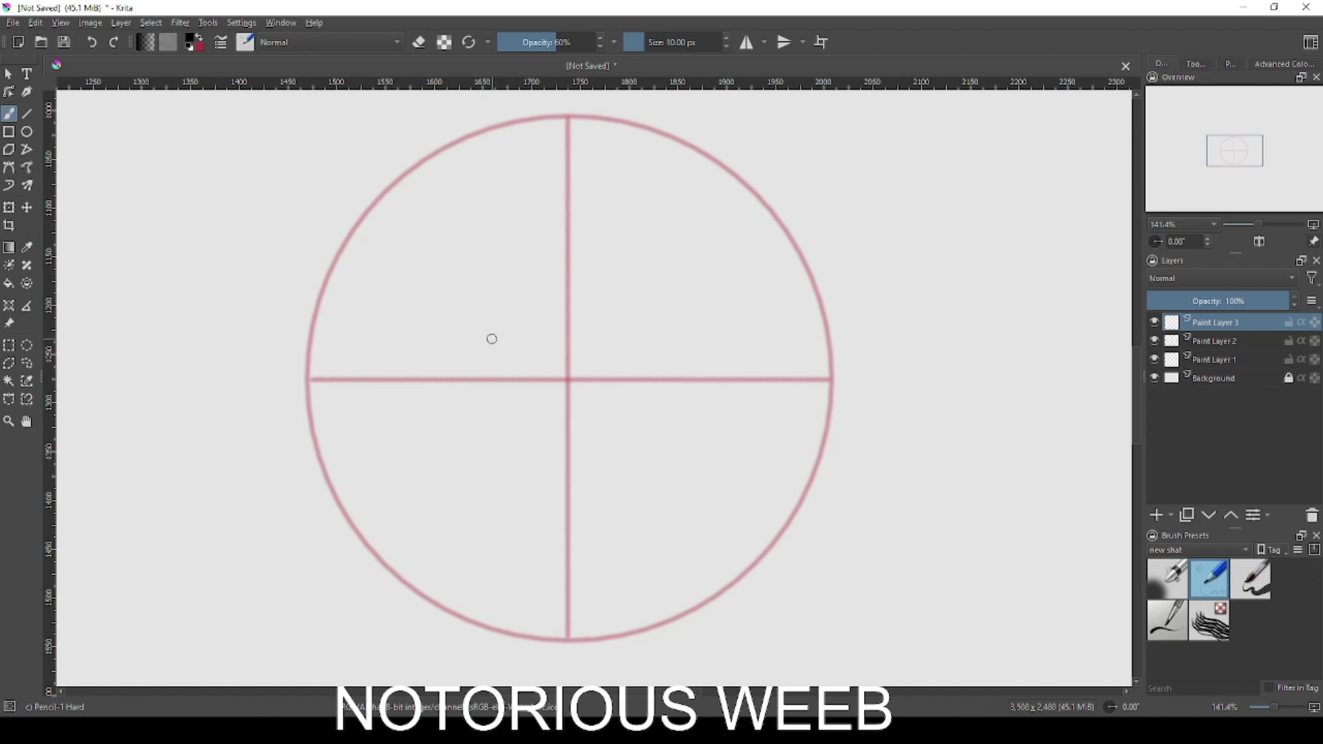
- Sketch the long central bang strand curving across the vertical guide and the pointed strand beside it on the left
mouse_move(476, 213)
left_mouse_down()
mouse_move(528, 321)
mouse_move(582, 390)
left_mouse_up()
left_click_drag(487, 253, 484, 182)
left_click_drag(484, 231, 476, 341)
key("ctrl+z")
mouse_move(484, 234)
left_mouse_down()
mouse_move(467, 363)
mouse_move(483, 429)
left_mouse_up()
key("ctrl+z")
mouse_move(472, 383)
left_mouse_down()
mouse_move(479, 429)
mouse_move(430, 310)
mouse_move(427, 381)
left_mouse_up()
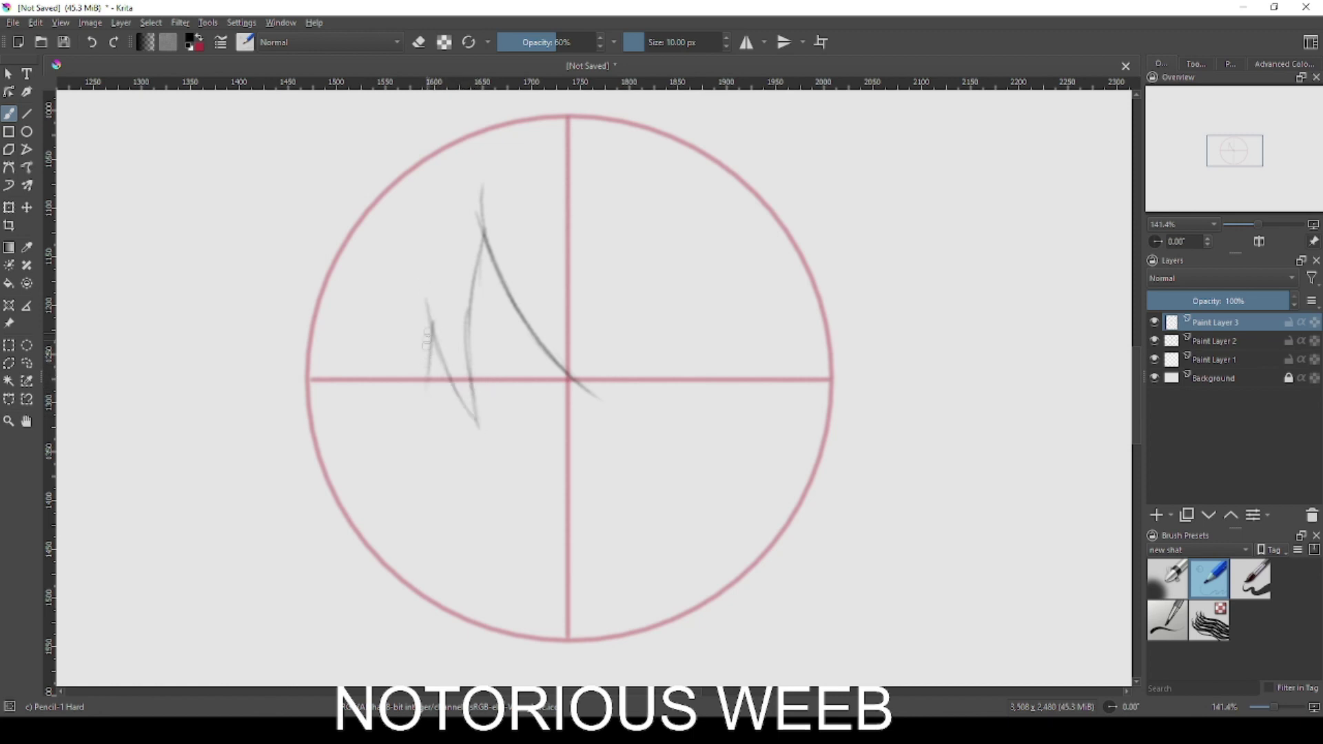
- Sketch two more jagged bang strands crossing the horizontal guide on the left half of the face
key("ctrl+z")
left_click_drag(427, 303, 443, 429)
key("ctrl+z")
left_click_drag(427, 302, 443, 439)
key("ctrl+z")
left_click_drag(428, 333, 442, 433)
mouse_move(425, 356)
left_mouse_down()
mouse_move(448, 455)
mouse_move(415, 391)
mouse_move(393, 288)
left_mouse_up()
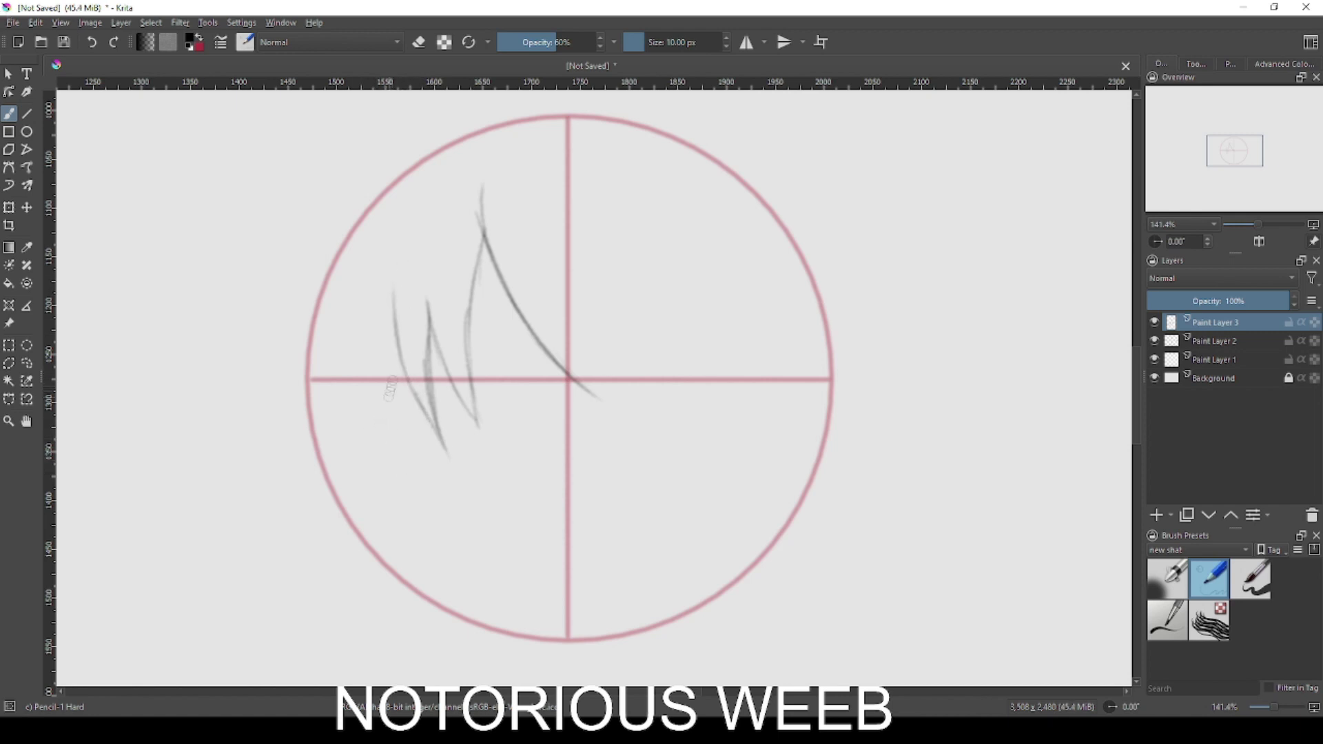
- Sketch the left side lock's inner edge, from the bangs down to a tip just past the circle's lower edge
left_click_drag(402, 366, 395, 479)
left_click_drag(374, 406, 398, 480)
key("ctrl+z")
left_click_drag(373, 408, 414, 509)
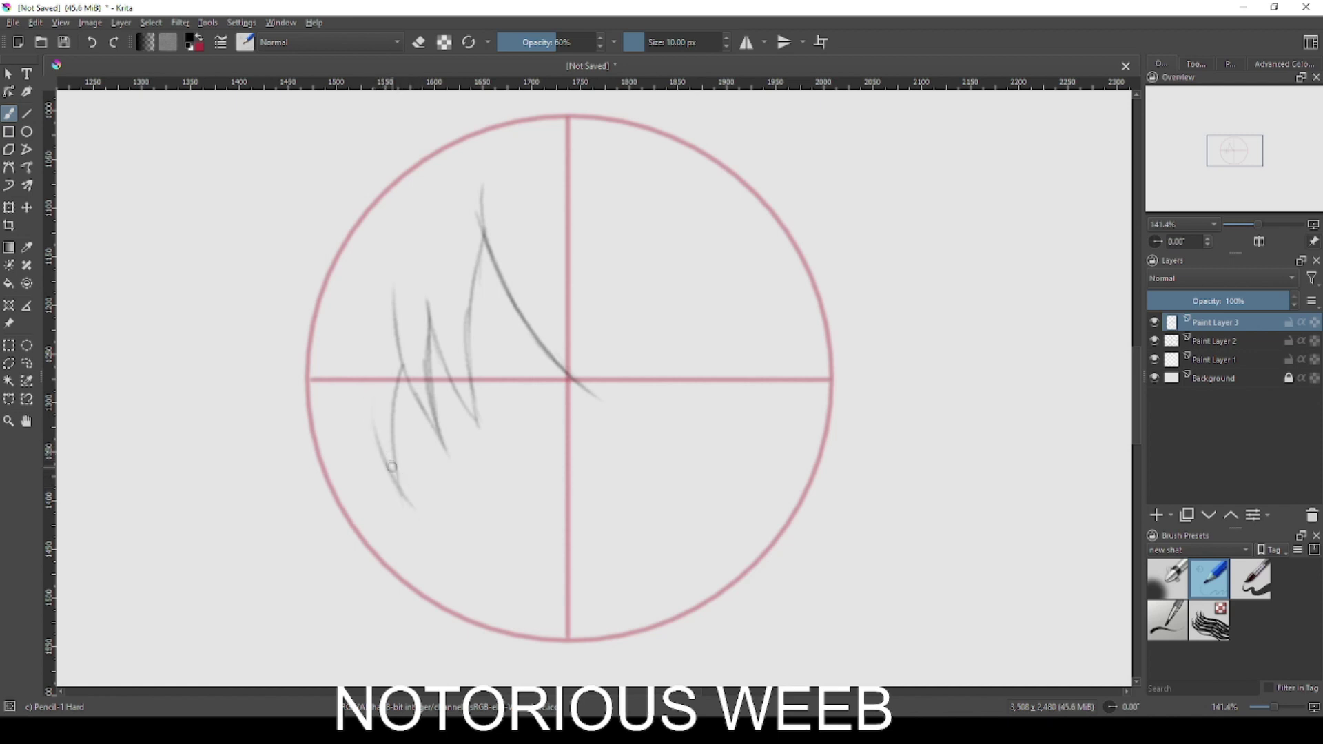
mouse_move(377, 439)
left_mouse_down()
mouse_move(421, 570)
mouse_move(409, 543)
mouse_move(454, 609)
left_mouse_up()
left_click_drag(451, 531, 434, 479)
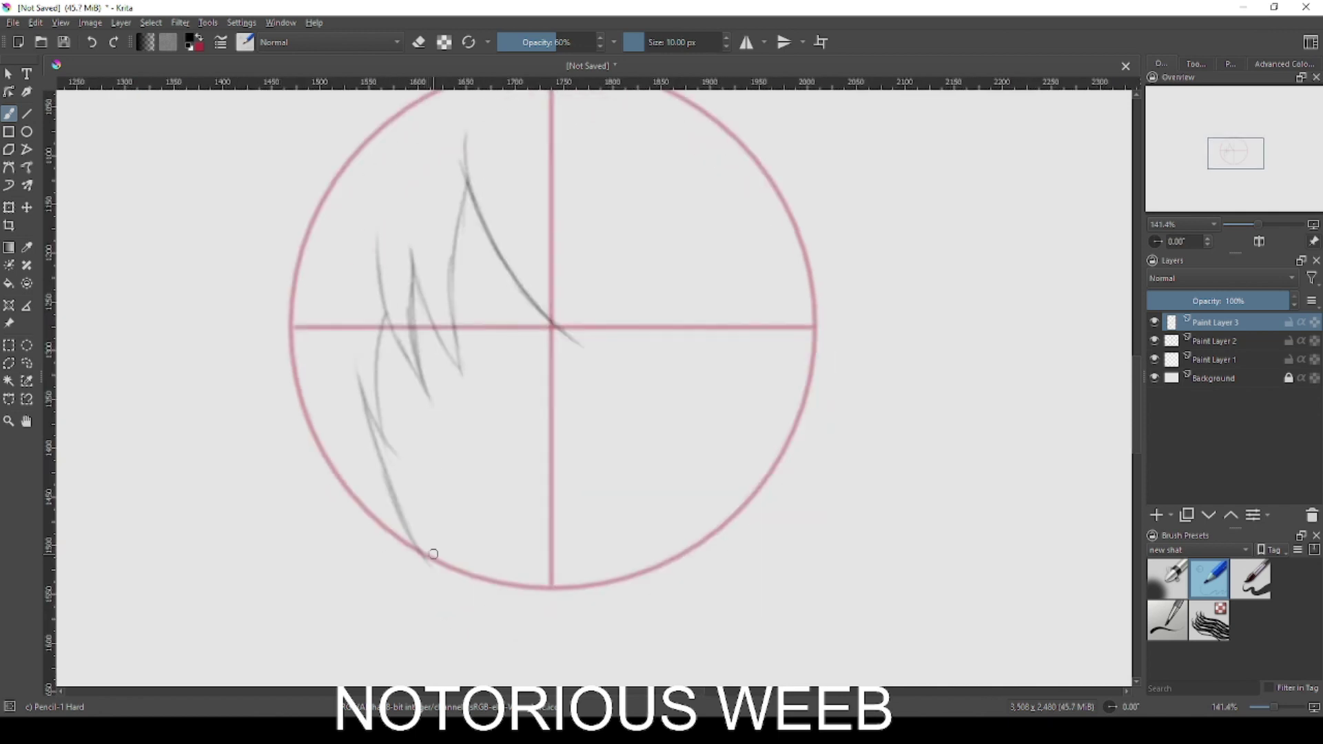
key("ctrl+z")
mouse_move(360, 378)
left_mouse_down()
mouse_move(410, 538)
mouse_move(445, 592)
left_mouse_up()
- Sketch the outer edge of the left side lock along the circle, from above the horizontal guide down to the tip
mouse_move(318, 416)
left_mouse_down()
mouse_move(361, 517)
mouse_move(441, 591)
left_mouse_up()
mouse_move(321, 418)
left_mouse_down()
mouse_move(369, 548)
mouse_move(361, 536)
left_mouse_up()
left_click_drag(304, 422, 342, 503)
left_click_drag(304, 277, 326, 476)
key("ctrl+z")
key("ctrl+z")
left_click_drag(304, 393, 347, 511)
key("ctrl+z")
left_click_drag(319, 427, 310, 268)
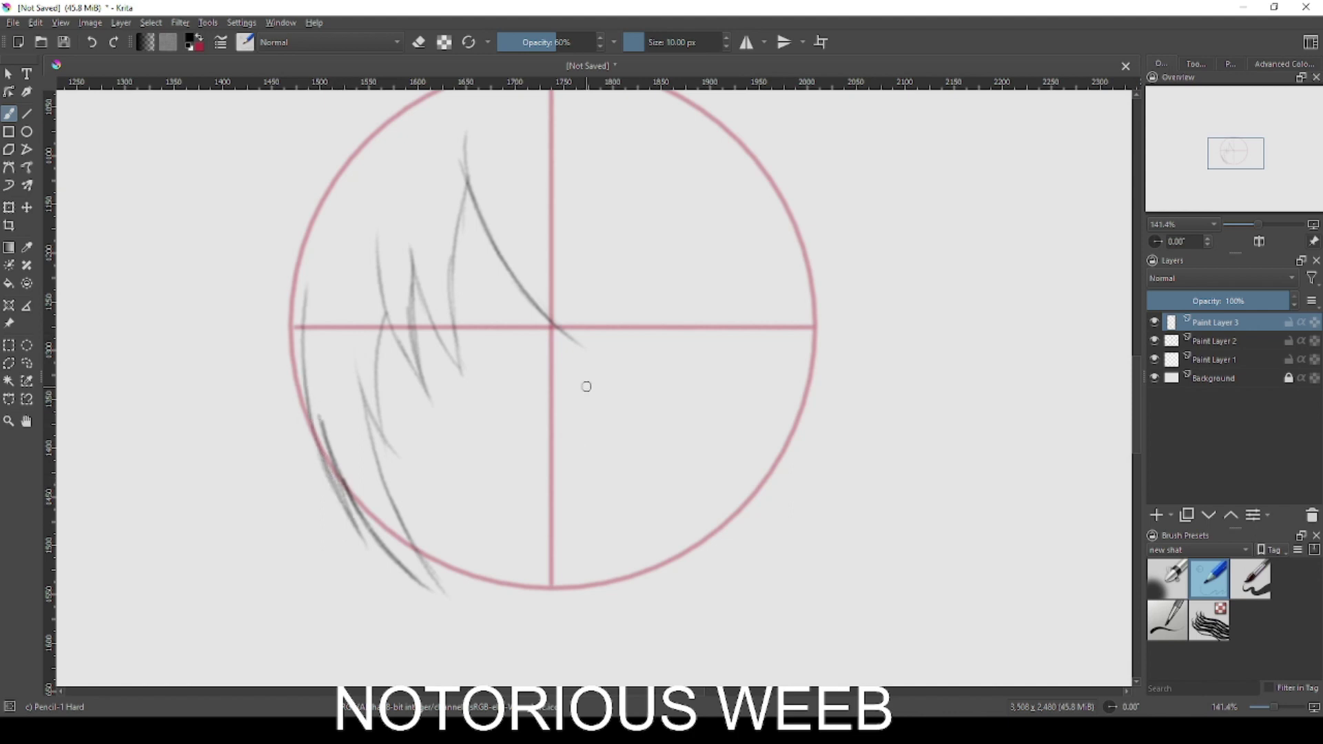
mouse_move(551, 320)
left_mouse_down()
mouse_move(615, 372)
mouse_move(557, 289)
mouse_move(626, 369)
mouse_move(673, 386)
mouse_move(639, 302)
left_mouse_up()
mouse_move(681, 393)
left_mouse_down()
mouse_move(627, 259)
mouse_move(732, 355)
left_mouse_up()
left_click_drag(697, 293, 781, 390)
left_click_drag(708, 271, 803, 415)
key("ctrl+z")
key("ctrl+z")
key("ctrl+z")
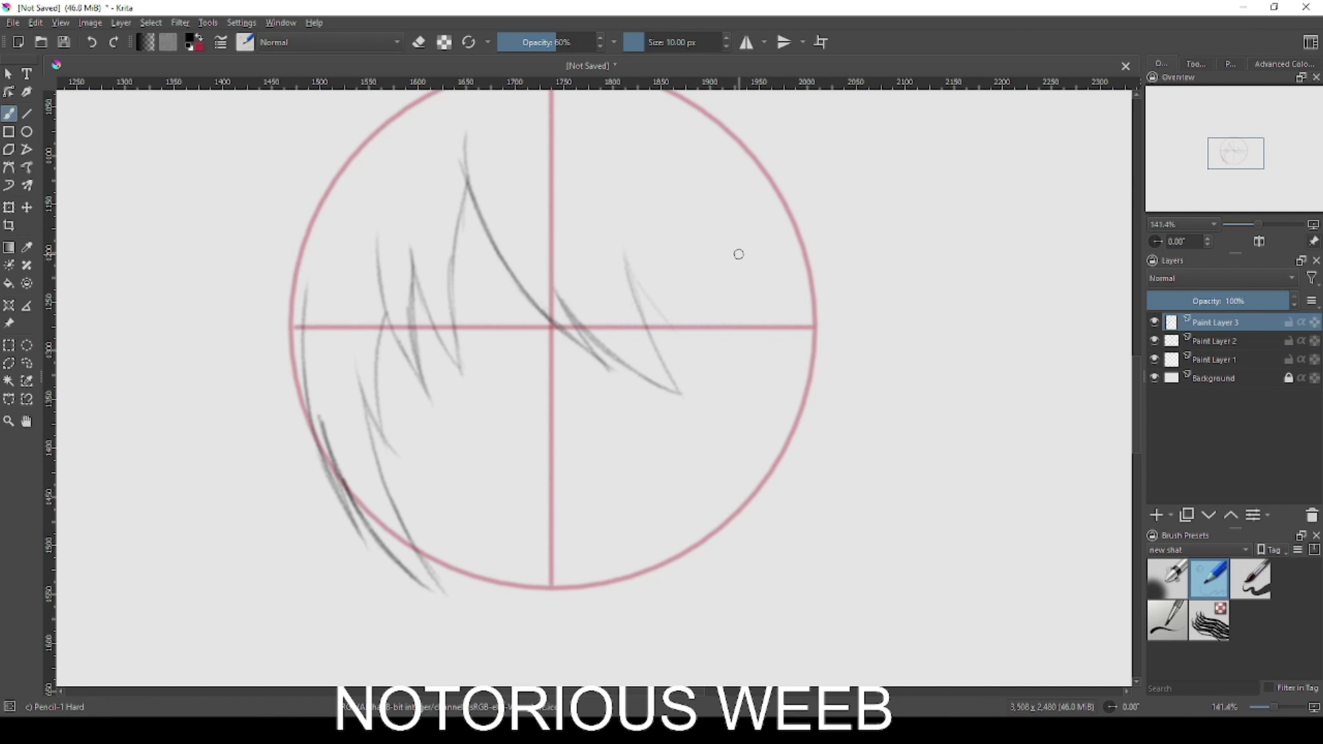
left_click_drag(630, 259, 697, 343)
left_click_drag(664, 281, 732, 389)
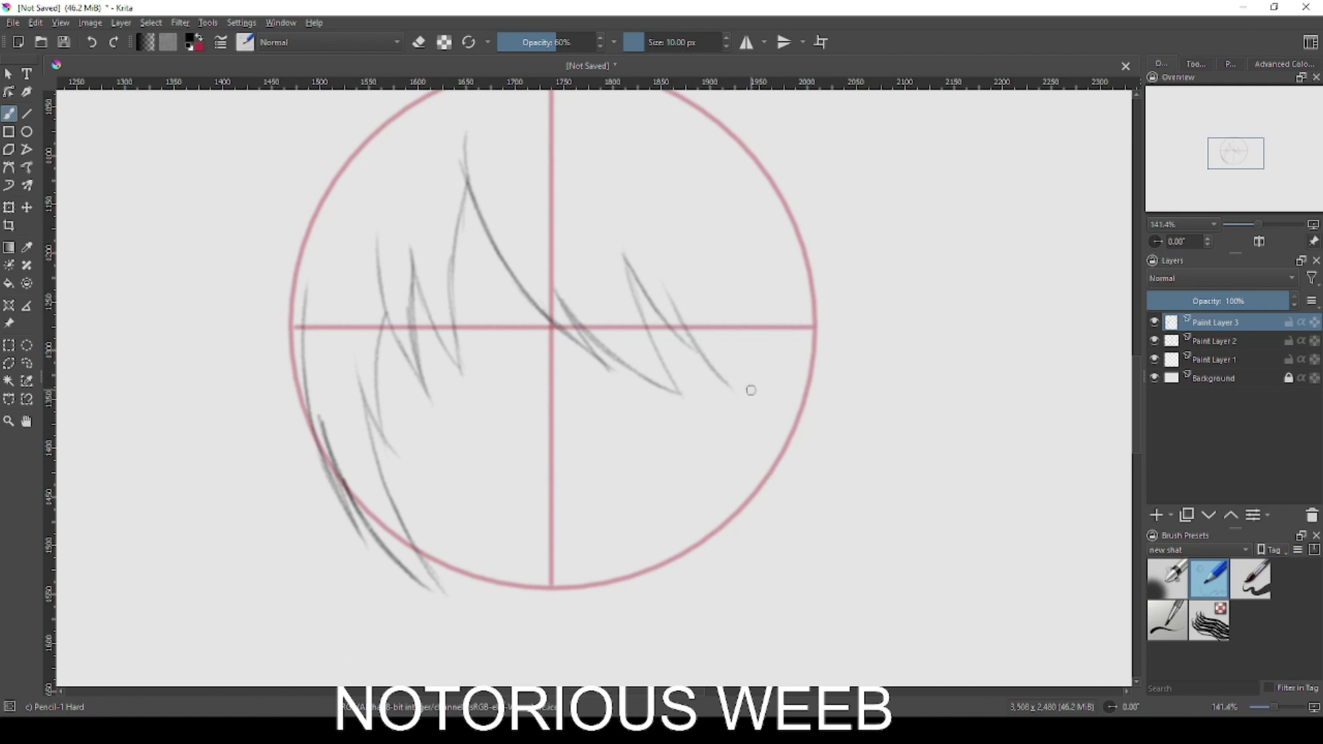
key("ctrl+z")
key("ctrl+z")
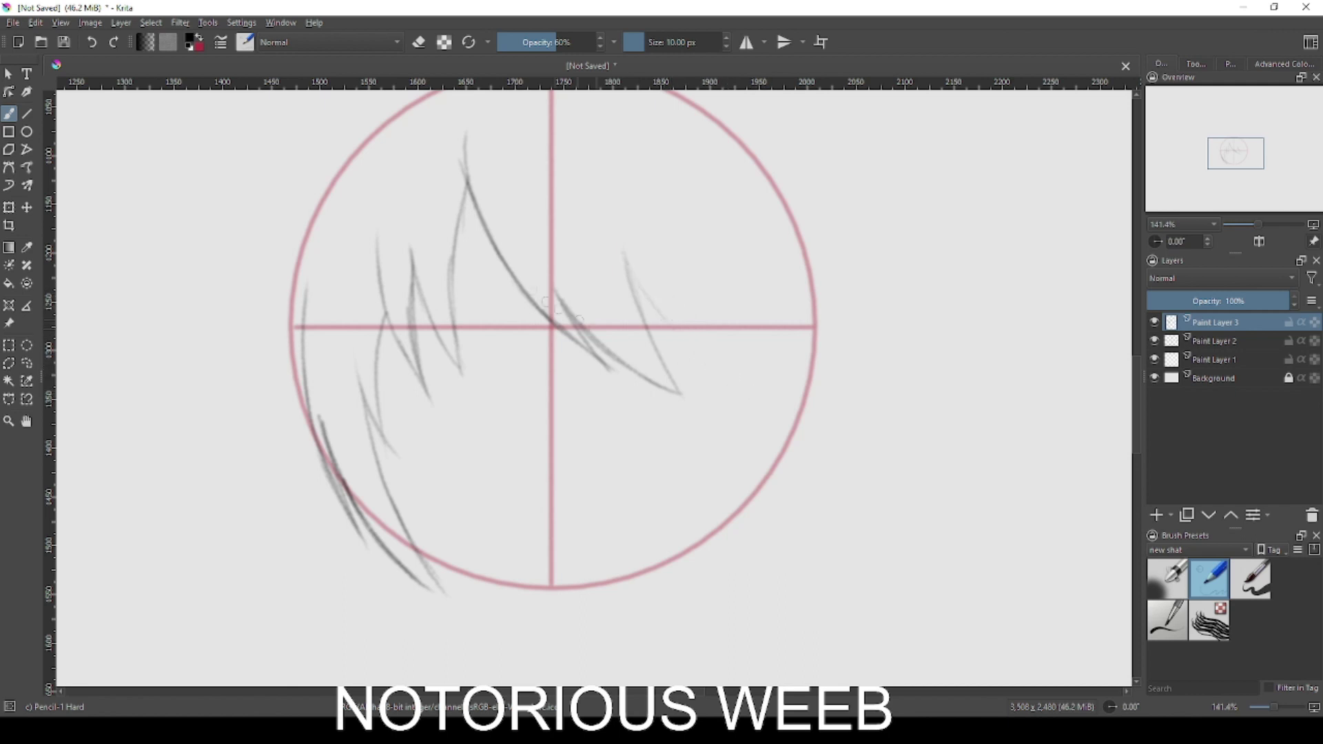
key("ctrl+z")
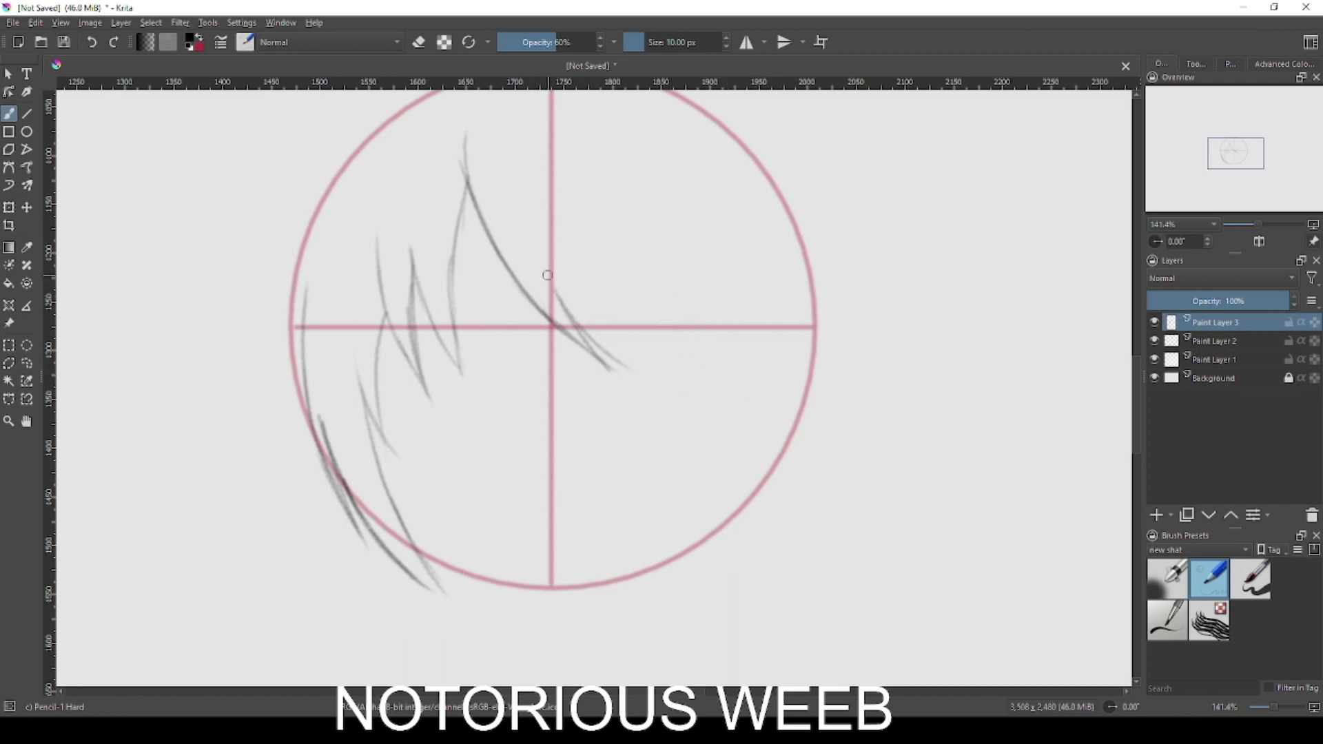
key("ctrl+z")
- Sketch overlapping pointed bang strands on the right half of the face, starting at the vertical guide
left_click_drag(546, 277, 579, 327)
left_click_drag(543, 272, 583, 325)
key("ctrl+z")
mouse_move(542, 274)
left_mouse_down()
mouse_move(601, 344)
mouse_move(658, 378)
mouse_move(614, 290)
mouse_move(599, 220)
mouse_move(660, 340)
mouse_move(695, 369)
left_mouse_up()
mouse_move(639, 270)
left_mouse_down()
mouse_move(688, 363)
mouse_move(696, 317)
left_mouse_up()
left_click_drag(654, 196, 710, 383)
key("ctrl+z")
key("ctrl+z")
- Sketch the outermost curved bang strand on the right, ending just below the horizontal guide
left_click_drag(689, 169, 746, 345)
key("ctrl+z")
mouse_move(693, 200)
left_mouse_down()
mouse_move(721, 346)
mouse_move(711, 391)
left_mouse_up()
key("ctrl+z")
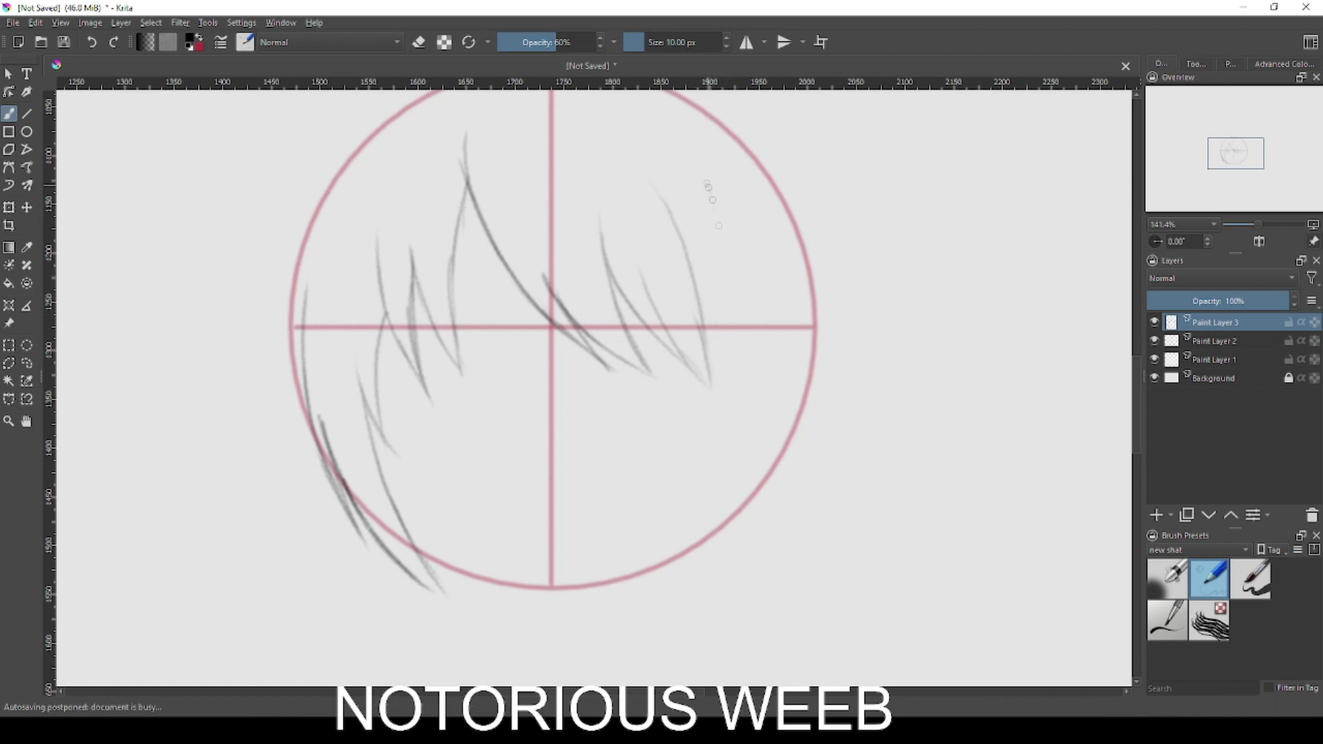
left_click_drag(692, 161, 715, 355)
key("ctrl+z")
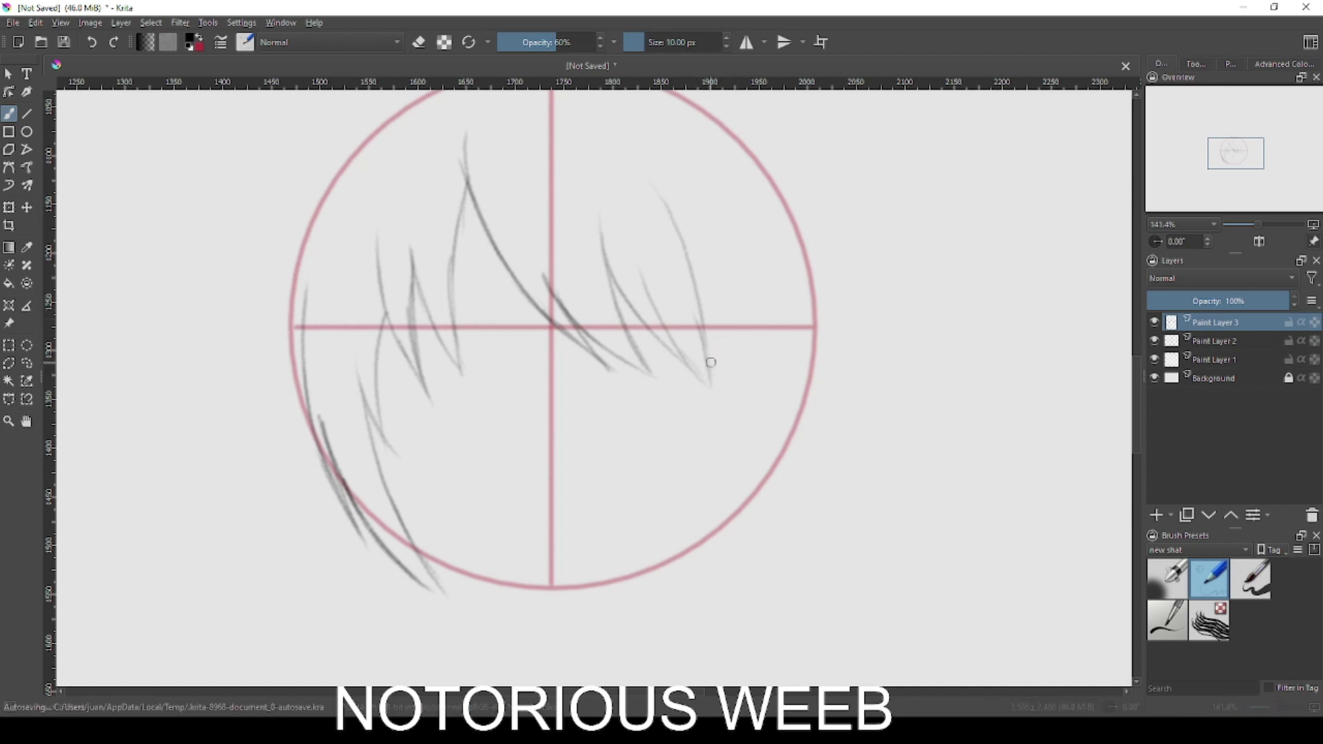
mouse_move(710, 188)
left_mouse_down()
mouse_move(711, 369)
mouse_move(678, 491)
mouse_move(730, 425)
left_mouse_up()
key("ctrl+z")
- Sketch the right side lock, tapering from below the bangs to a tip at the circle's lower edge
mouse_move(681, 474)
left_mouse_down()
mouse_move(732, 396)
mouse_move(679, 522)
left_mouse_up()
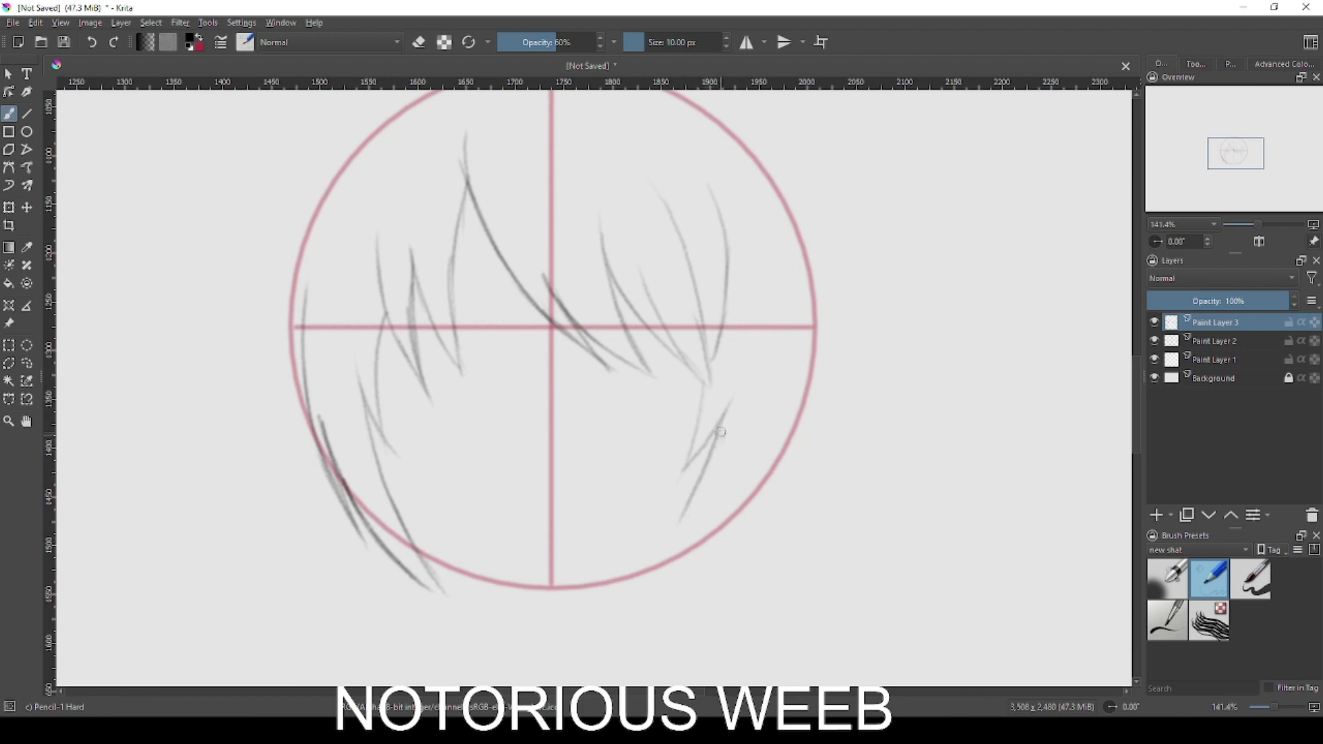
mouse_move(713, 450)
left_mouse_down()
mouse_move(643, 596)
mouse_move(738, 529)
left_mouse_up()
key("ctrl+z")
mouse_move(654, 593)
left_mouse_down()
mouse_move(714, 532)
mouse_move(772, 426)
left_mouse_up()
left_click_drag(773, 426, 708, 555)
left_click_drag(771, 448, 654, 591)
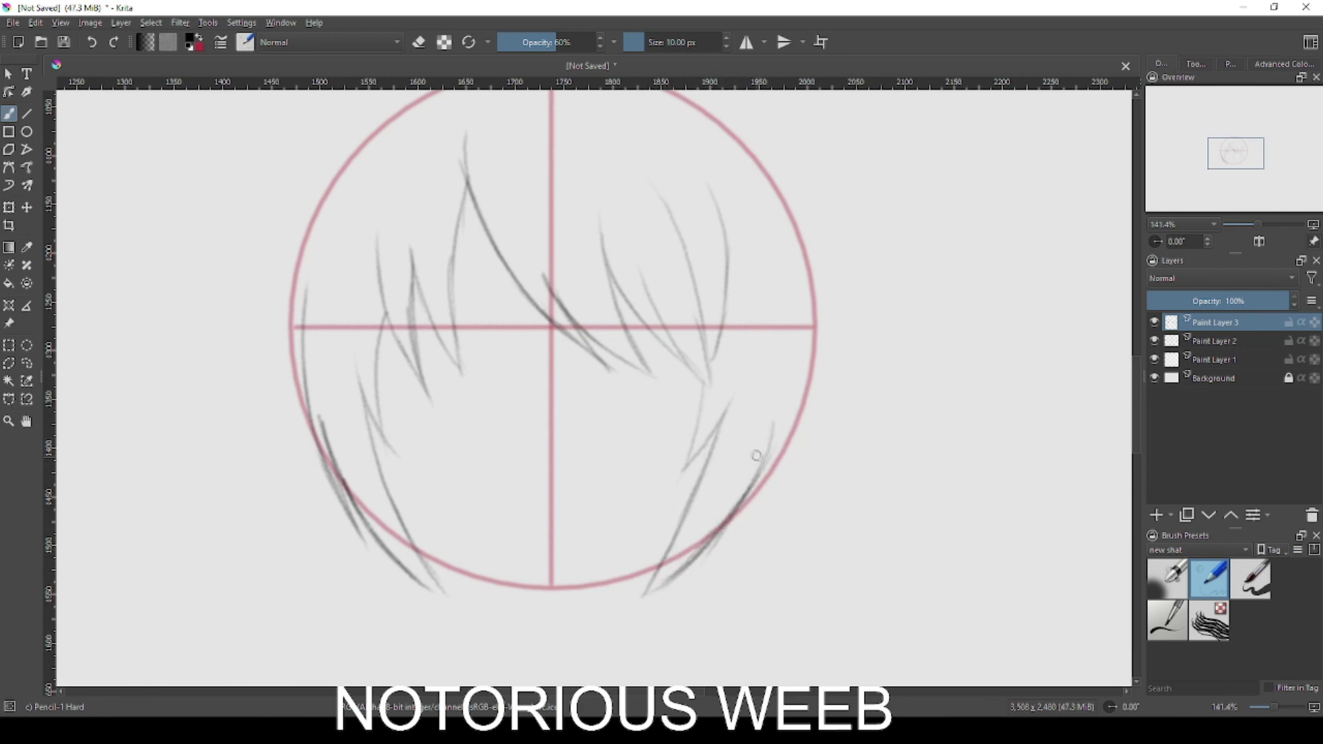
- Sketch the left outer contour of the hair just outside the guide circle, from the side lock upward
scroll(781, 392, "up", 1)
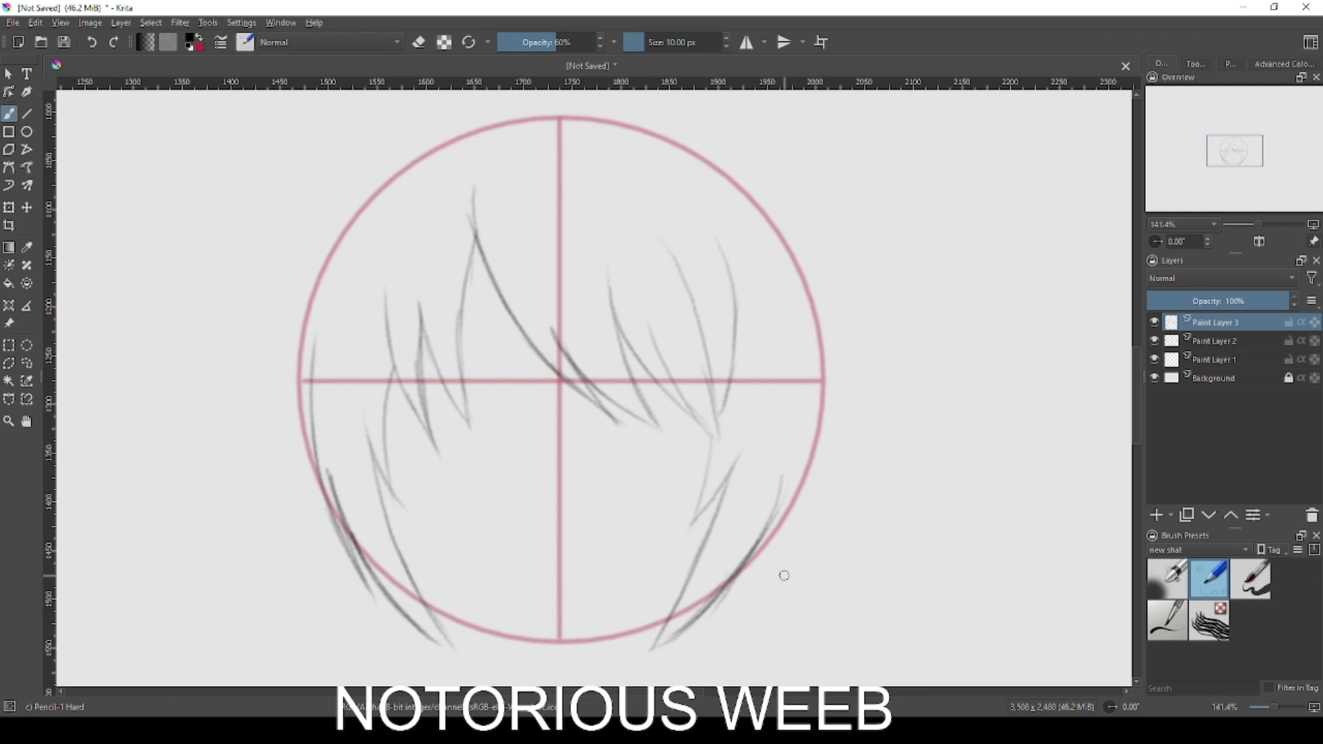
left_click_drag(321, 490, 277, 353)
left_click_drag(286, 399, 290, 289)
left_click_drag(284, 337, 341, 209)
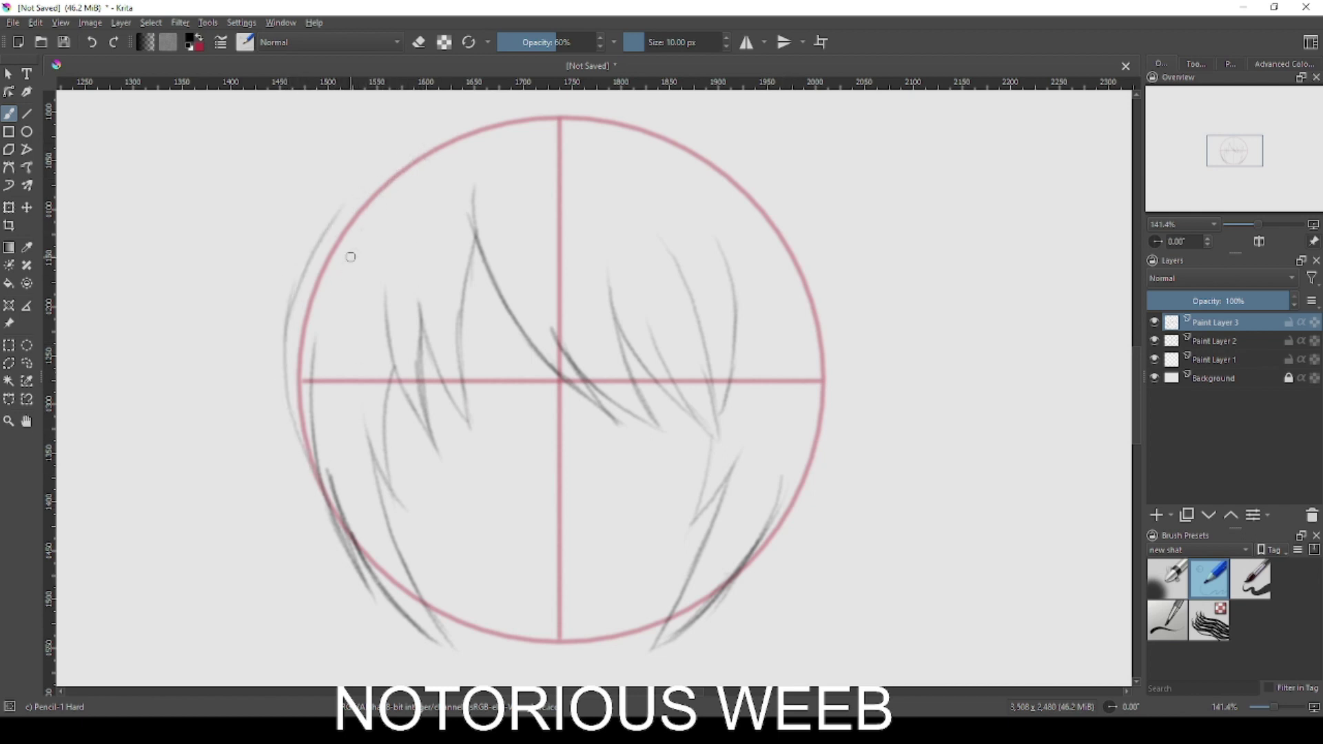
- Sketch the right outer contour of the hair just outside the guide circle, from the side lock up toward the crown
left_click_drag(749, 562, 801, 487)
key("ctrl+z")
mouse_move(750, 580)
left_mouse_down()
mouse_move(780, 495)
mouse_move(812, 506)
mouse_move(847, 383)
left_mouse_up()
key("ctrl+z")
mouse_move(811, 507)
left_mouse_down()
mouse_move(836, 377)
mouse_move(829, 293)
left_mouse_up()
left_click_drag(840, 413, 820, 254)
mouse_move(841, 382)
left_mouse_down()
mouse_move(800, 228)
mouse_move(717, 132)
left_mouse_up()
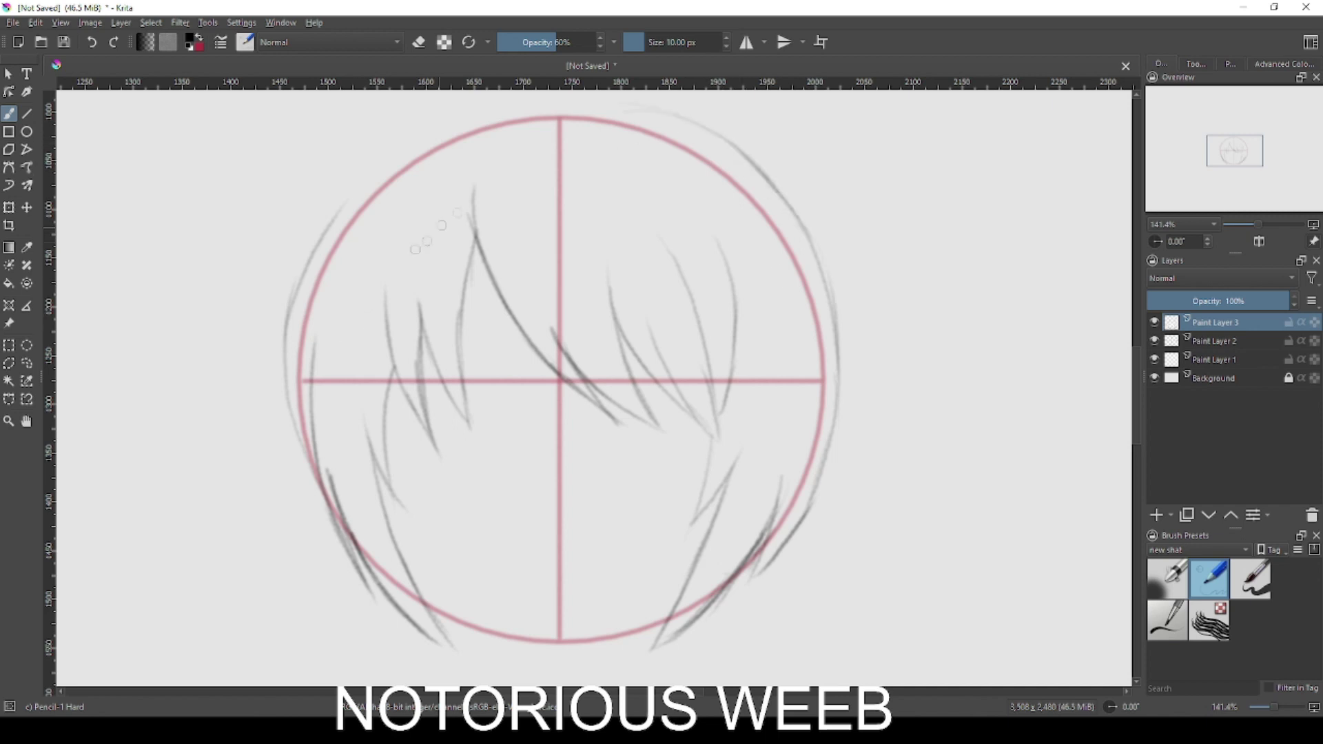
- Sketch the crown of the hair above the guide circle, joining the left and right outer contours
key("e")
key("e")
left_click_drag(301, 279, 407, 148)
mouse_move(317, 241)
left_mouse_down()
mouse_move(418, 144)
mouse_move(403, 306)
mouse_move(454, 241)
mouse_move(509, 227)
left_mouse_up()
left_click_drag(393, 273, 531, 236)
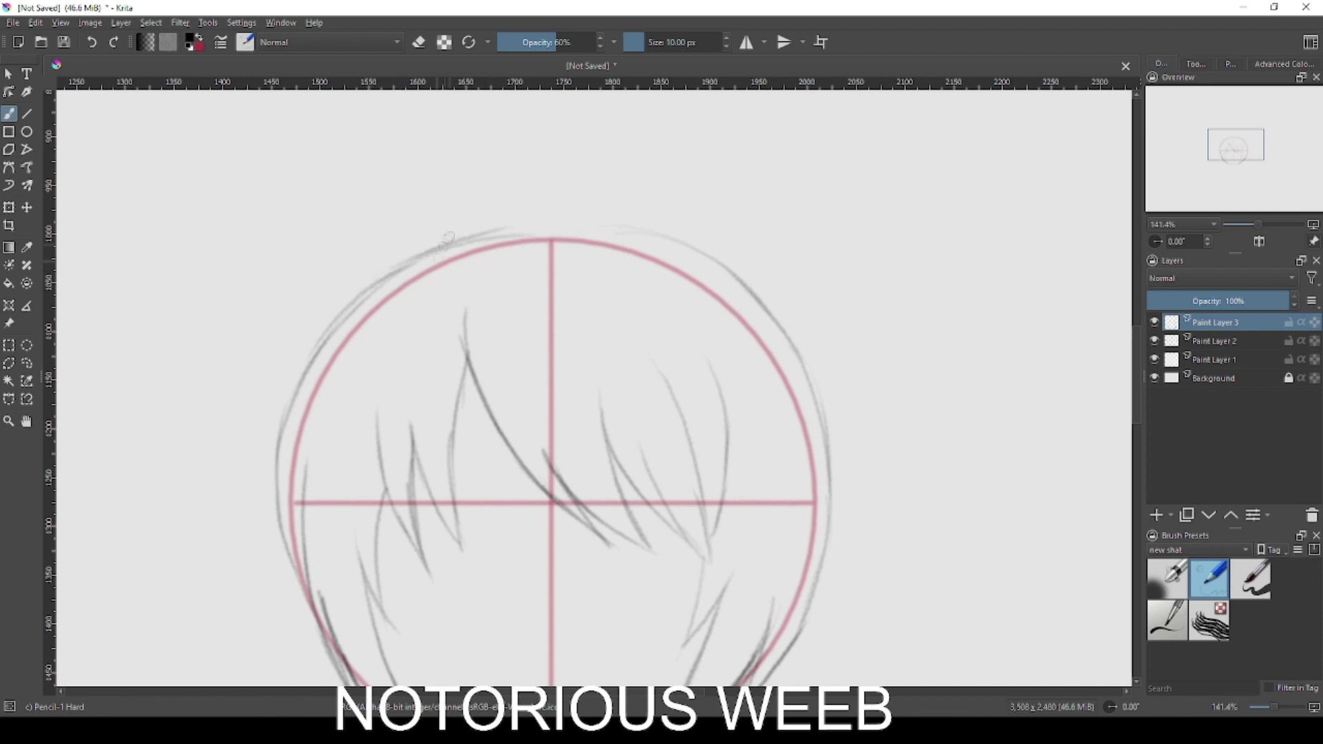
left_click_drag(699, 326, 704, 249)
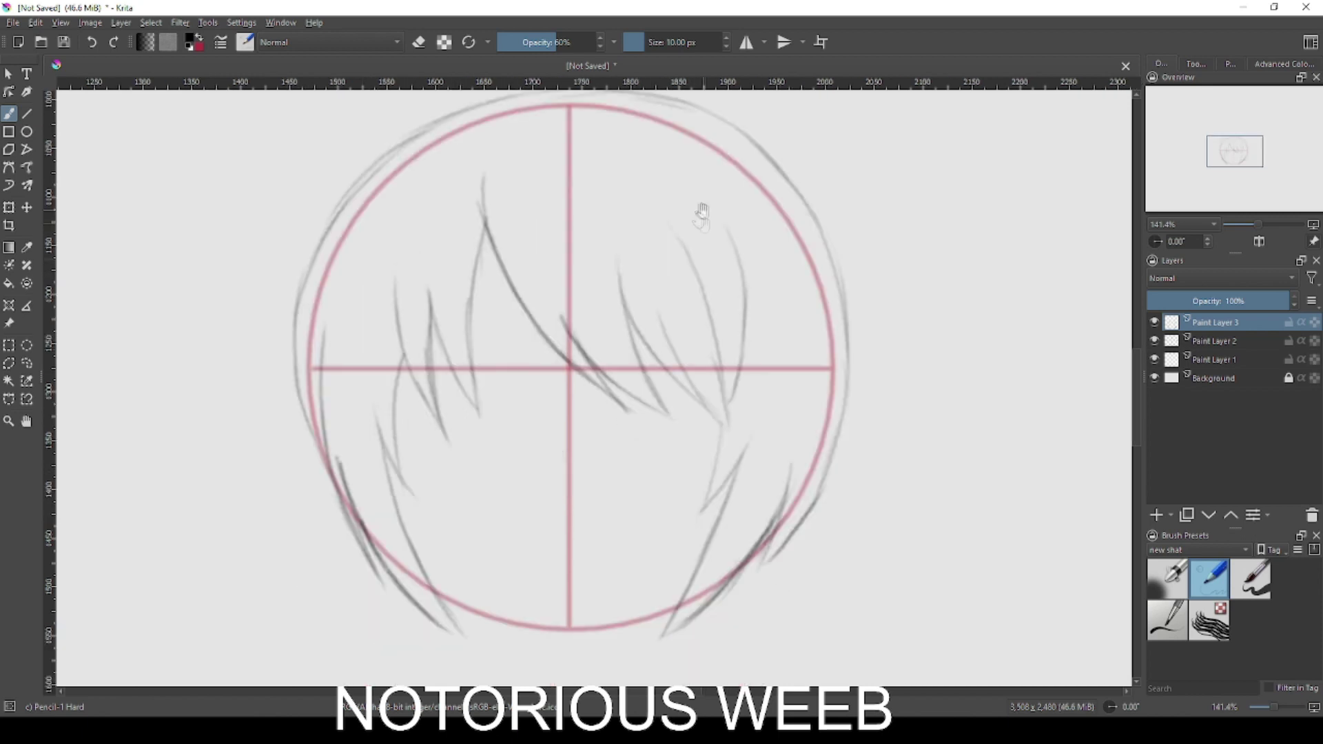
- Add a new paint layer, choose the custom ink brush preset and set brush smoothing to Stabilizer
left_click(1154, 517)
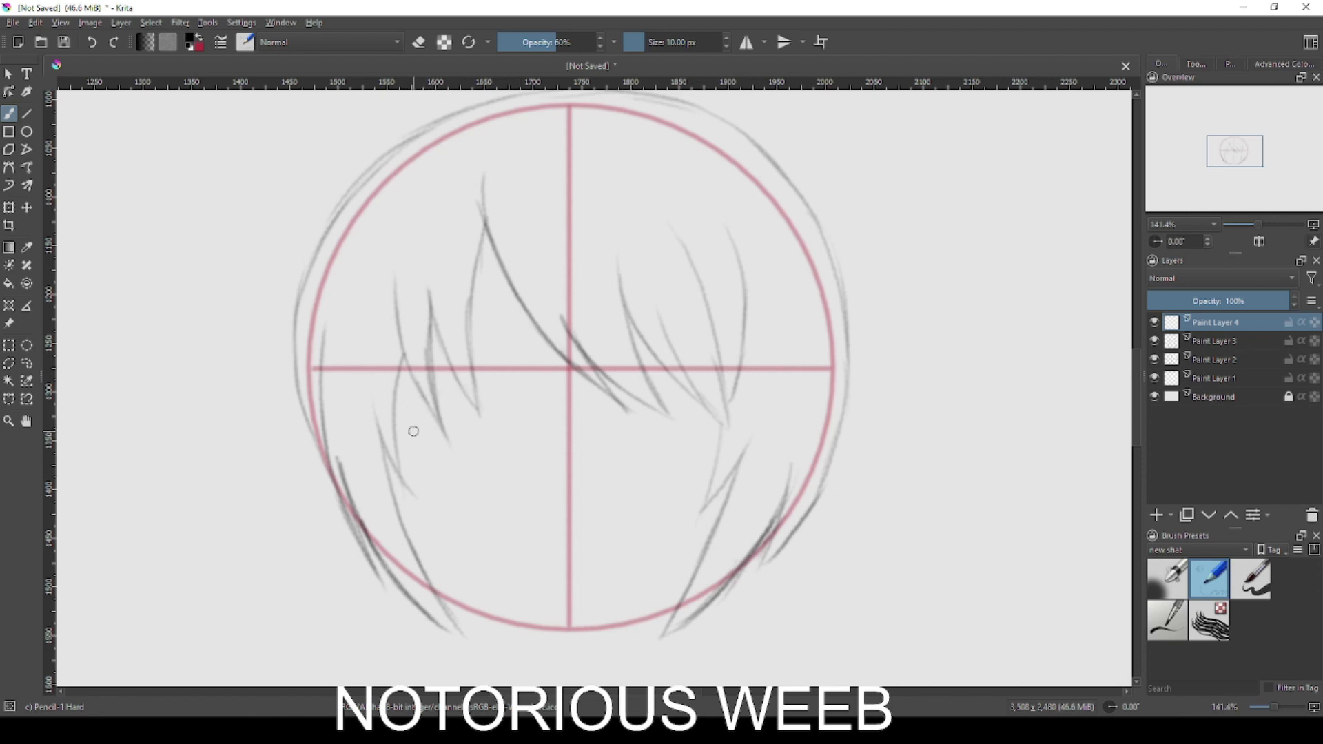
left_click(1237, 579)
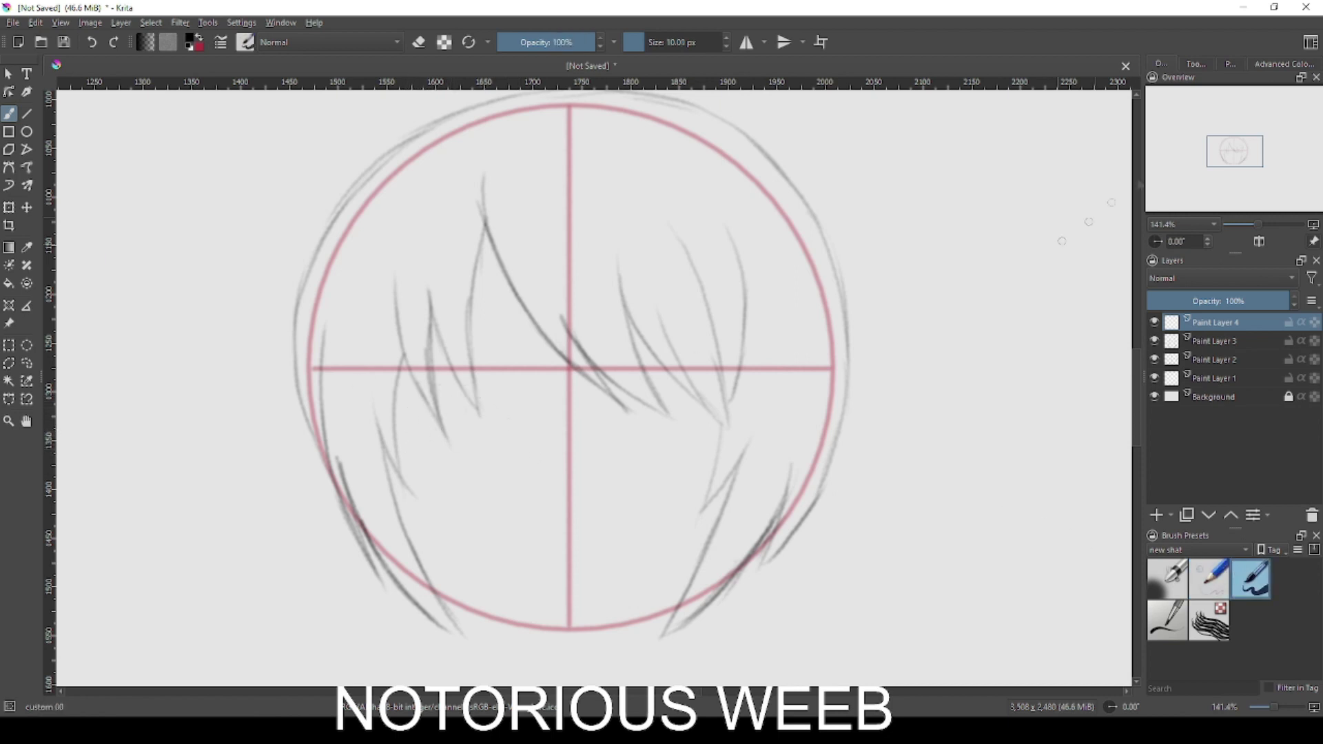
left_click(1196, 63)
left_click(1272, 97)
left_click(1263, 127)
- Ink a thick, arched upper eyelid for the left eye just below the horizontal guide
mouse_move(403, 459)
left_mouse_down()
mouse_move(489, 417)
mouse_move(490, 433)
left_mouse_up()
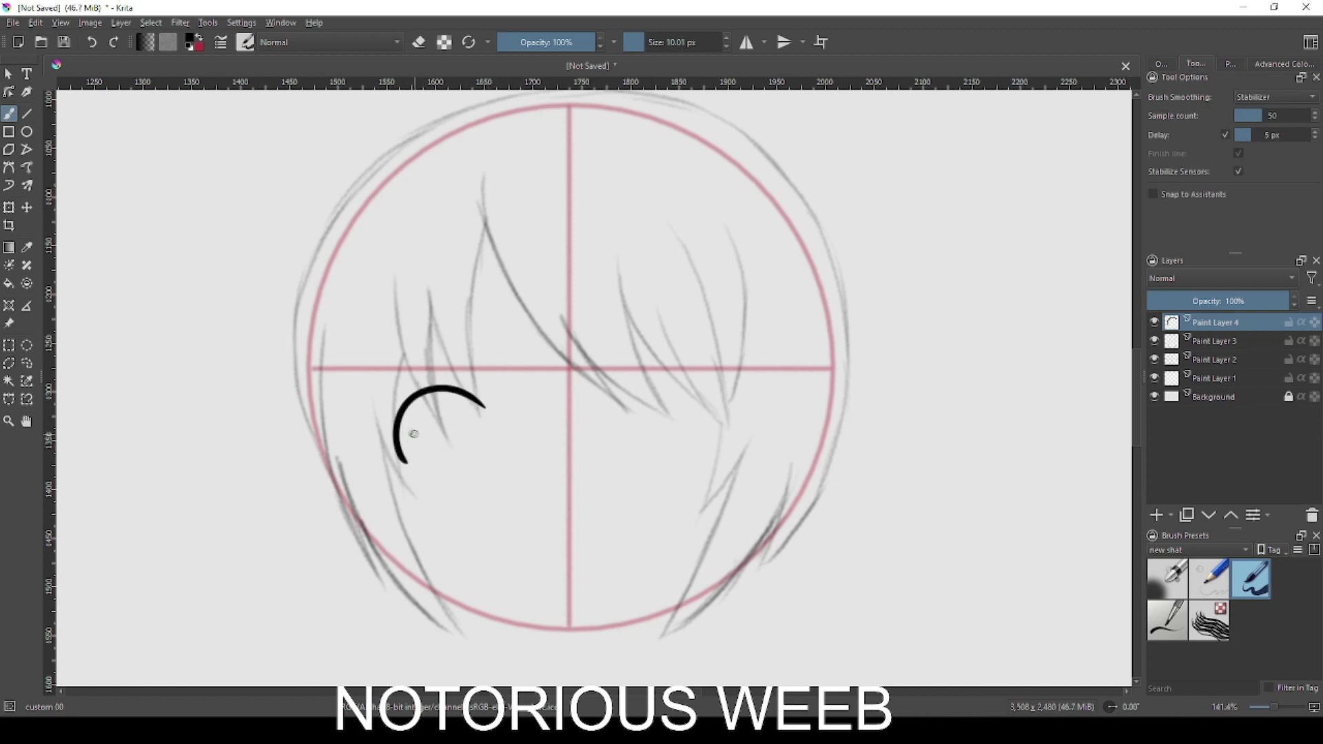
key("ctrl+z")
left_click_drag(406, 462, 466, 403)
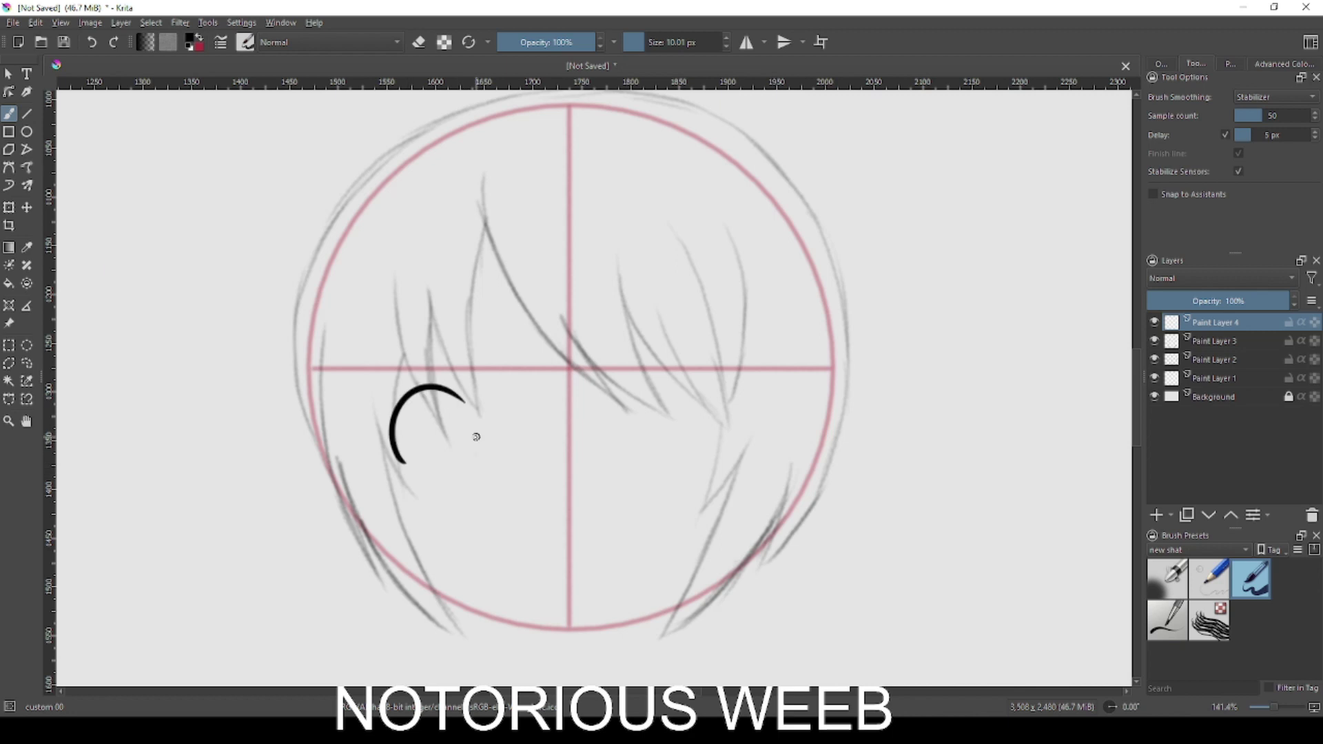
mouse_move(405, 461)
left_mouse_down()
mouse_move(395, 424)
mouse_move(417, 395)
mouse_move(458, 395)
mouse_move(476, 419)
mouse_move(415, 450)
mouse_move(424, 470)
mouse_move(452, 469)
left_mouse_up()
key("ctrl+z")
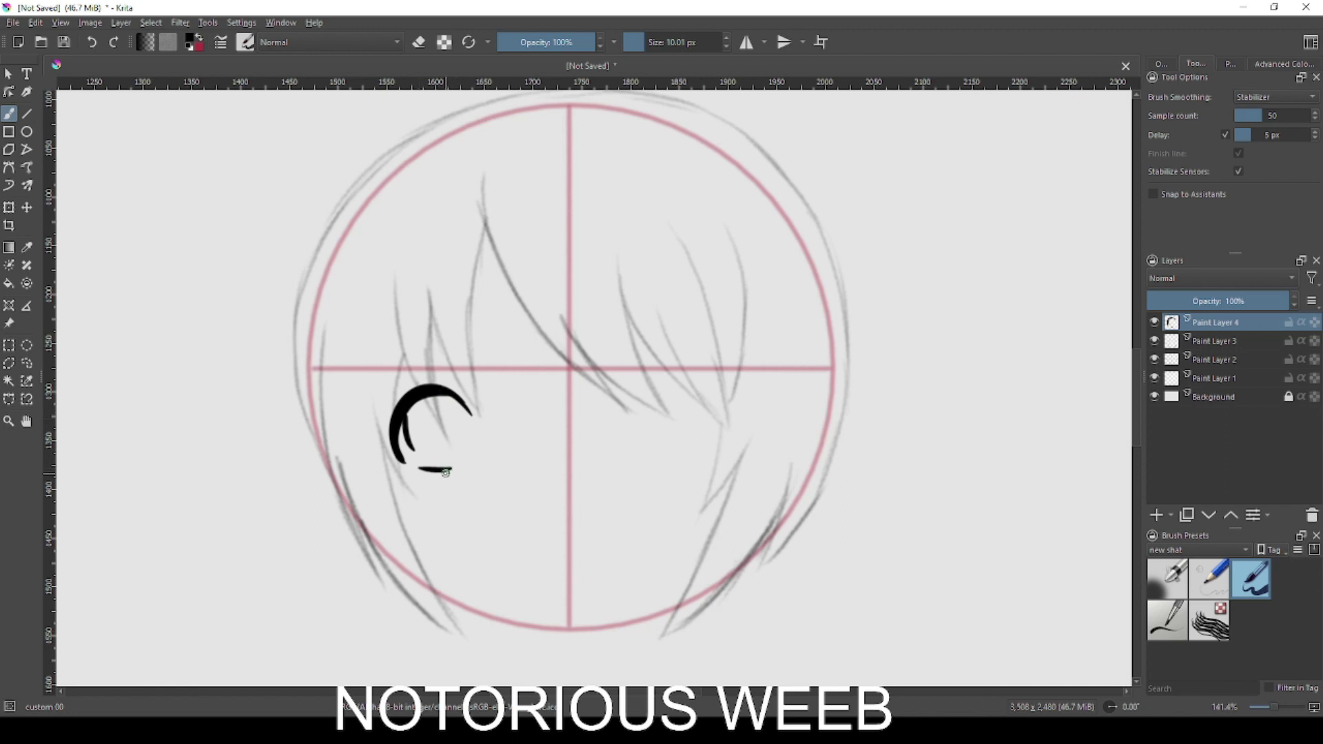
key("ctrl+z")
key("ctrl+z")
- Set the brush size to 5 px and draw the iris outline and lower lid of the left eye
key("bracketleft")
key("bracketleft")
key("bracketleft")
key("bracketleft")
key("bracketleft")
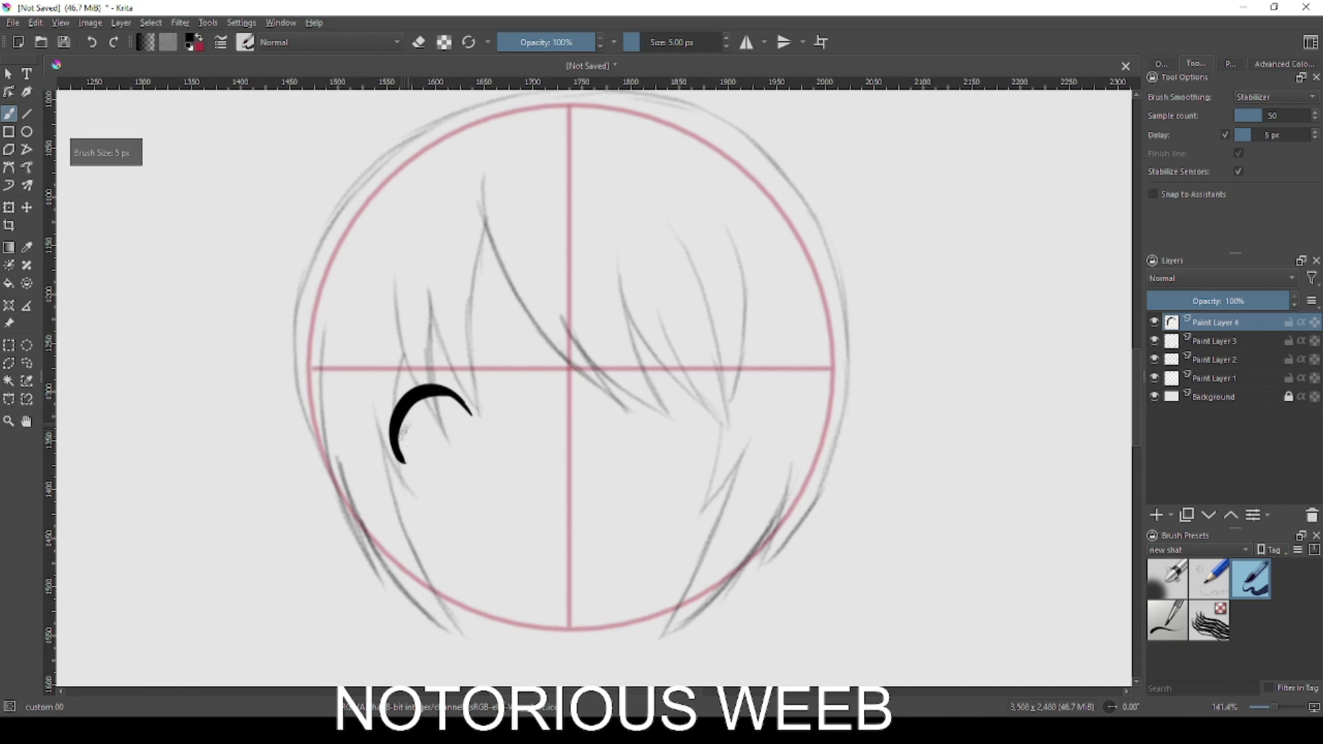
left_click_drag(407, 411, 424, 470)
key("ctrl+z")
key("ctrl+z")
left_click_drag(409, 411, 426, 466)
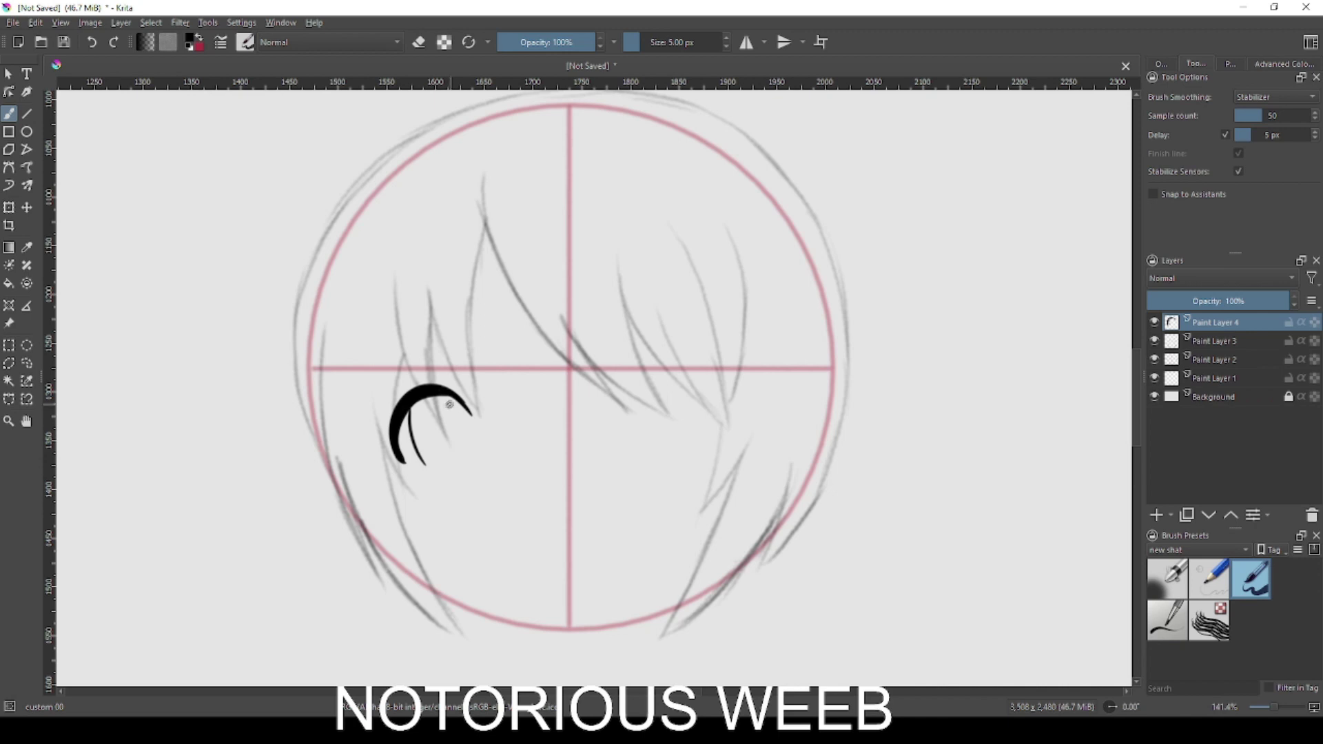
left_click_drag(447, 394, 472, 458)
key("ctrl+z")
- Draw the right eye as a closed, V-shaped wink and thicken its lines with a 10 px brush
left_click_drag(698, 406, 654, 456)
key("ctrl+z")
mouse_move(722, 395)
left_mouse_down()
mouse_move(652, 453)
mouse_move(723, 471)
mouse_move(651, 454)
left_mouse_up()
key("bracketright")
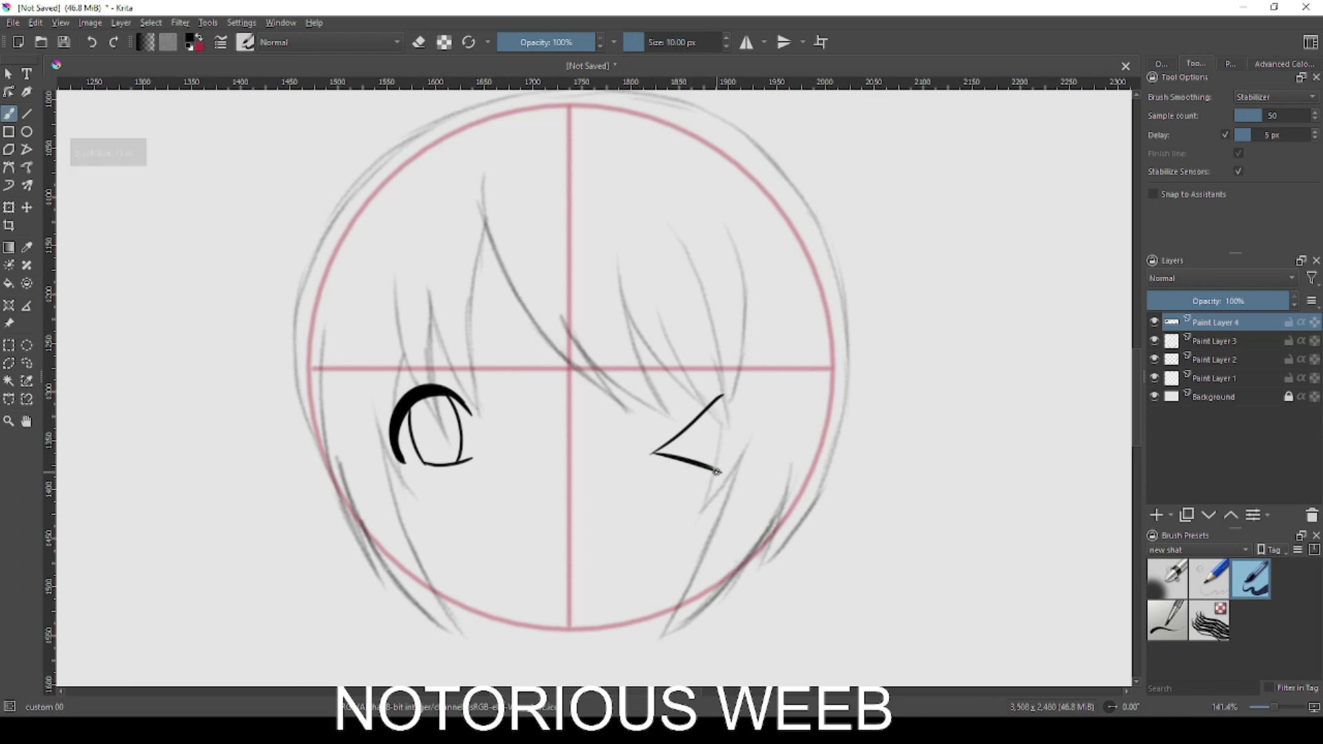
mouse_move(721, 466)
left_mouse_down()
mouse_move(655, 453)
mouse_move(717, 466)
mouse_move(659, 450)
mouse_move(718, 401)
mouse_move(697, 433)
mouse_move(719, 407)
mouse_move(659, 451)
mouse_move(719, 400)
left_mouse_up()
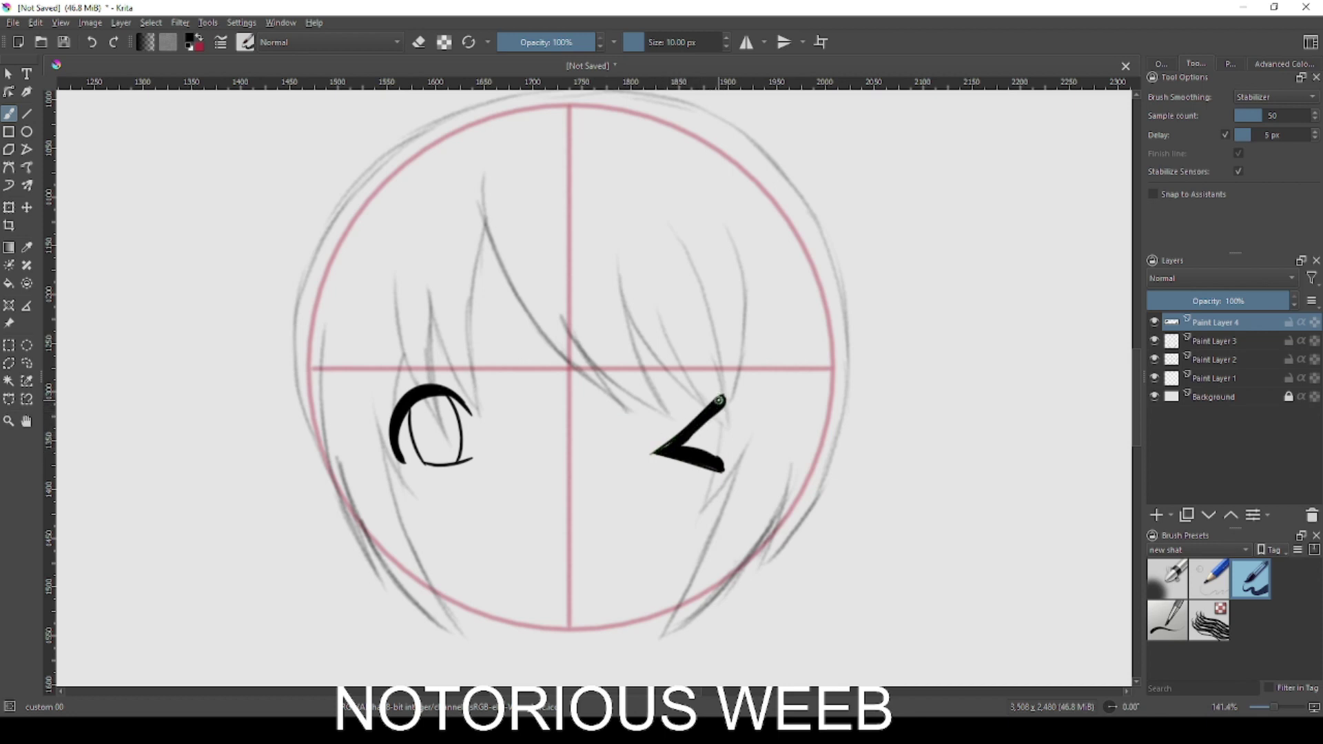
- Draw a small round open mouth on the vertical guide near the bottom of the face
left_click_drag(559, 561, 597, 542)
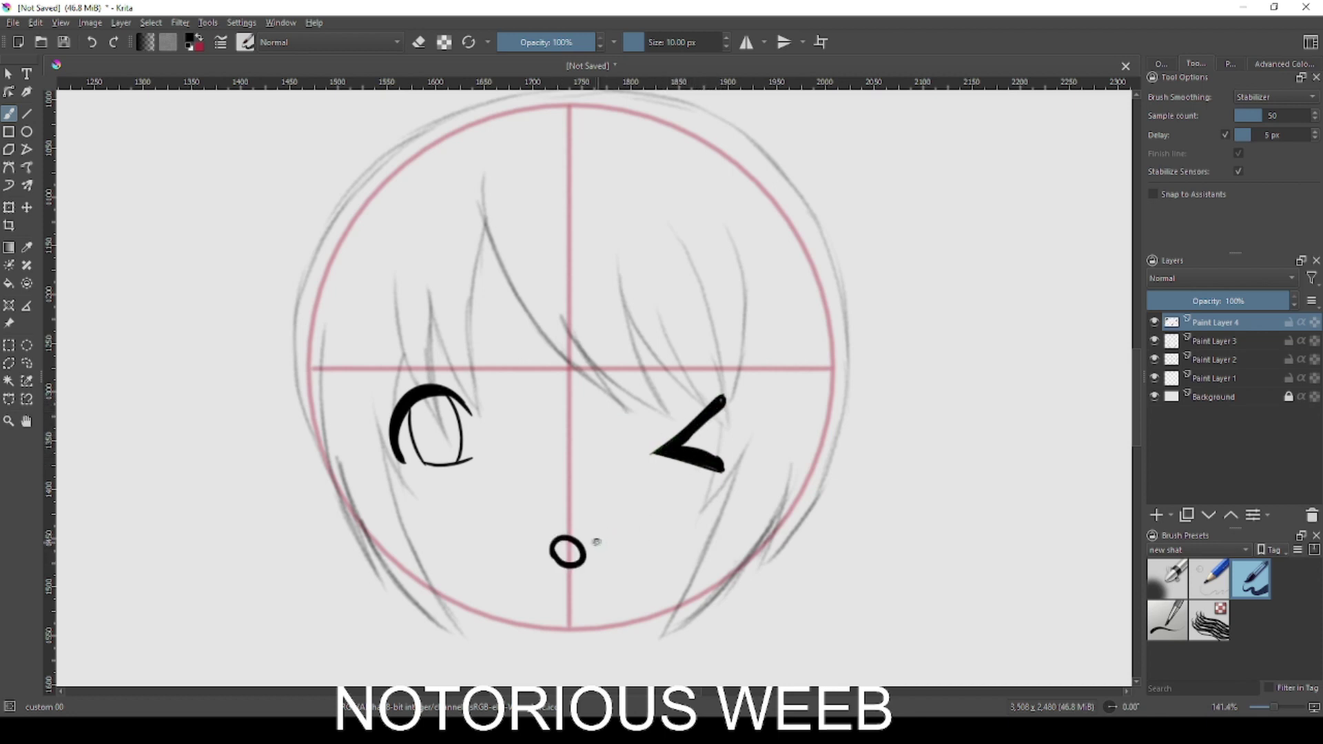
mouse_move(661, 452)
left_mouse_down()
mouse_move(730, 481)
mouse_move(686, 450)
mouse_move(707, 418)
left_mouse_up()
key("ctrl+z")
- Select the winking eye with a freehand selection, move it slightly up and to the left, and deselect it
left_click_drag(778, 86, 758, 464)
left_click(27, 363)
mouse_move(661, 403)
left_mouse_down()
mouse_move(769, 448)
mouse_move(661, 406)
left_mouse_up()
key("t")
left_click_drag(703, 444, 697, 438)
left_click(26, 363)
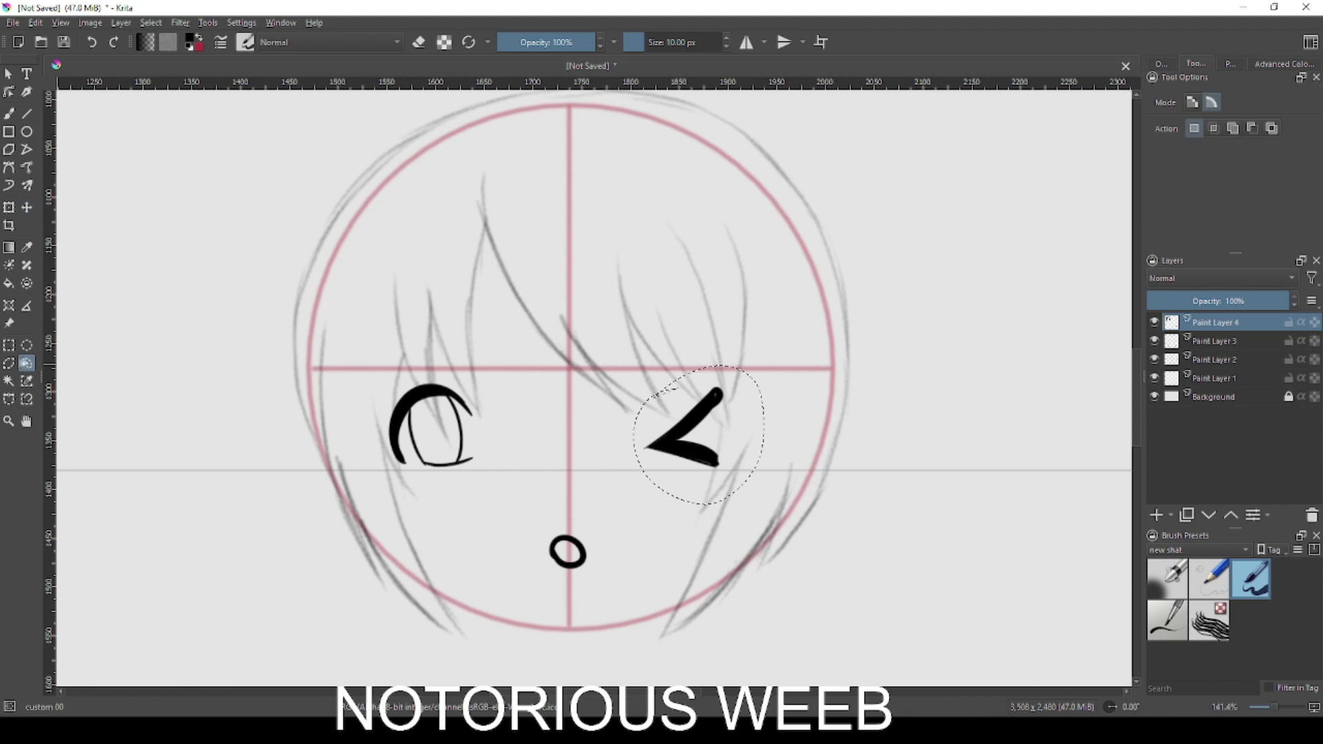
right_click(713, 389)
left_click(769, 426)
right_click(692, 386)
left_click(681, 310)
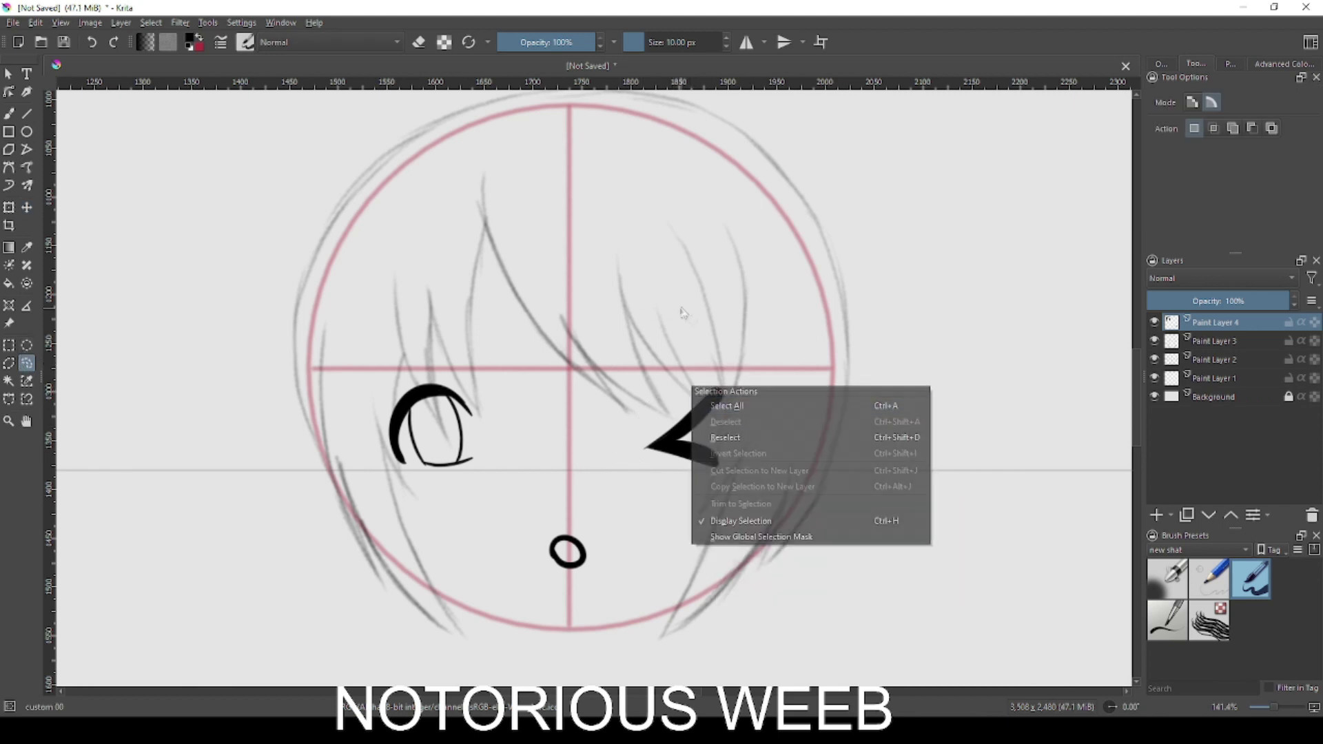
- Set the brush size to 7 px and add the pupil, highlight shapes and an eyelash to the left eye
key("b")
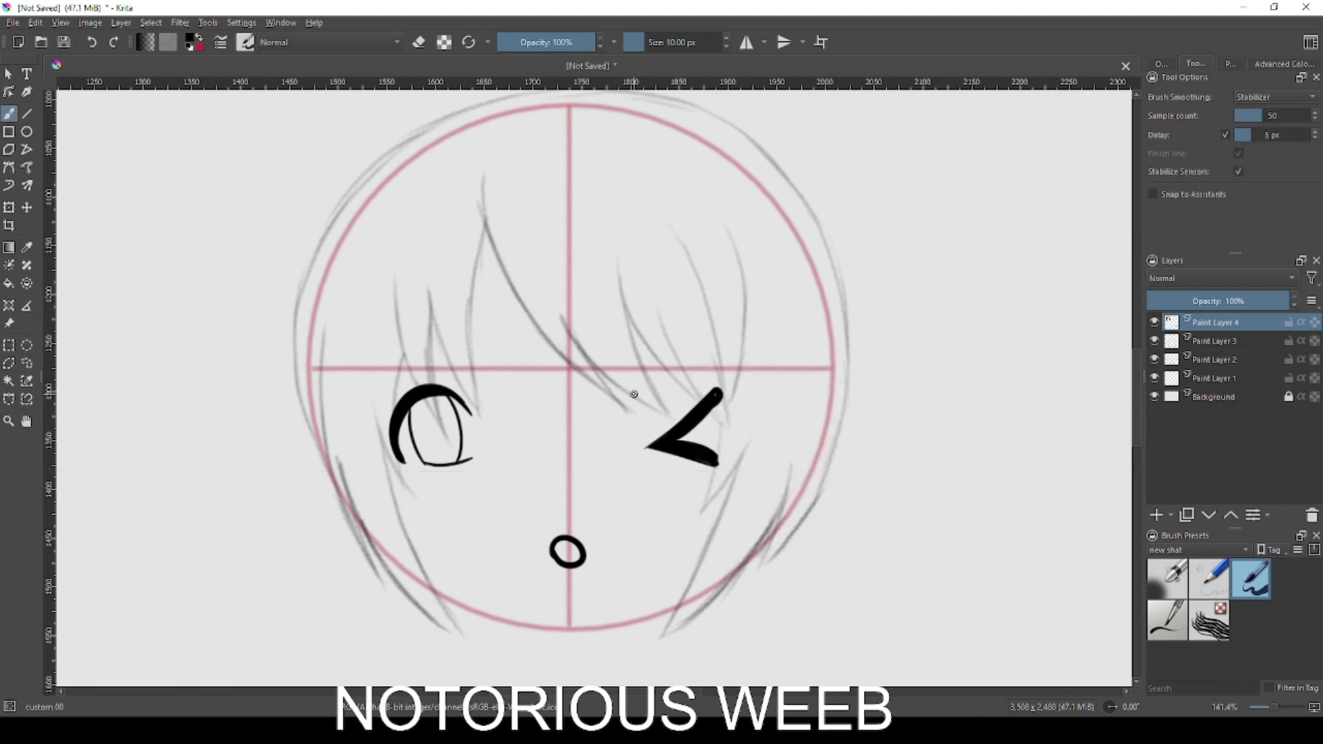
key("bracketleft")
key("bracketleft")
left_click_drag(412, 429, 455, 464)
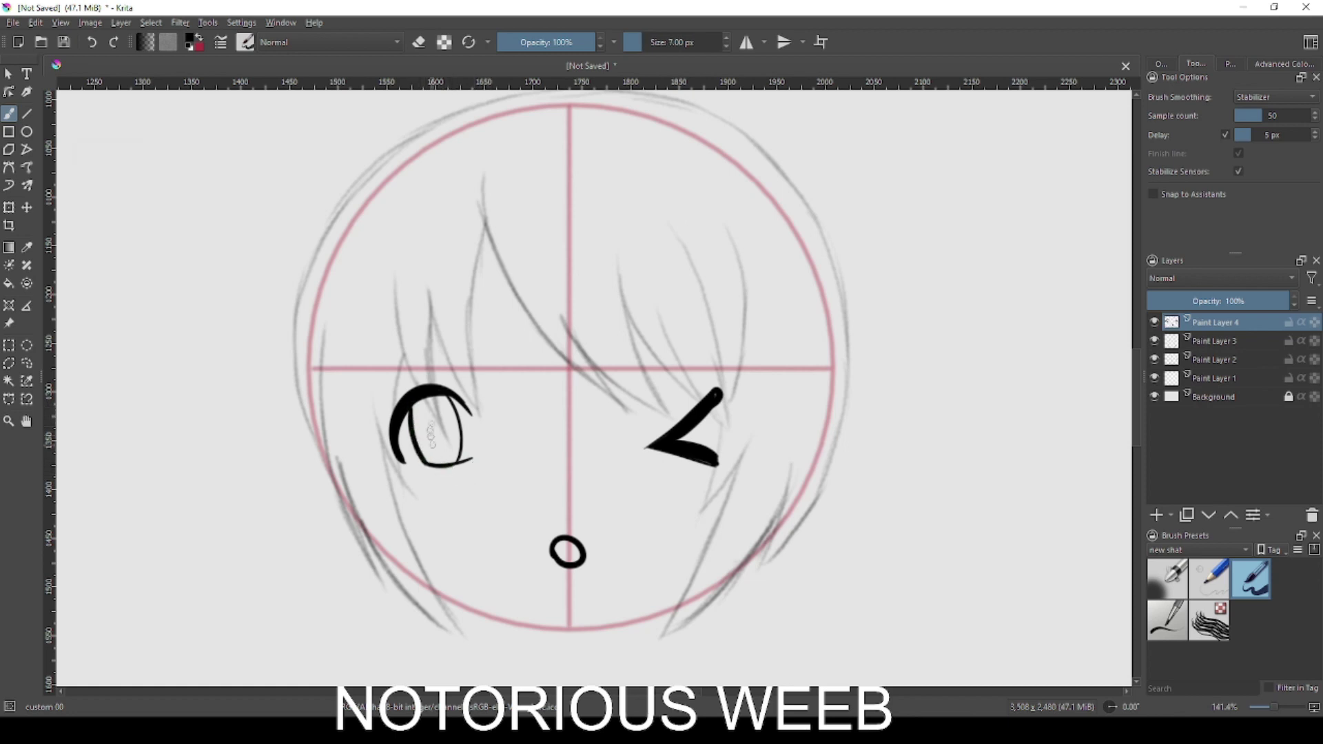
mouse_move(417, 402)
left_mouse_down()
mouse_move(419, 432)
mouse_move(429, 408)
mouse_move(423, 419)
left_mouse_up()
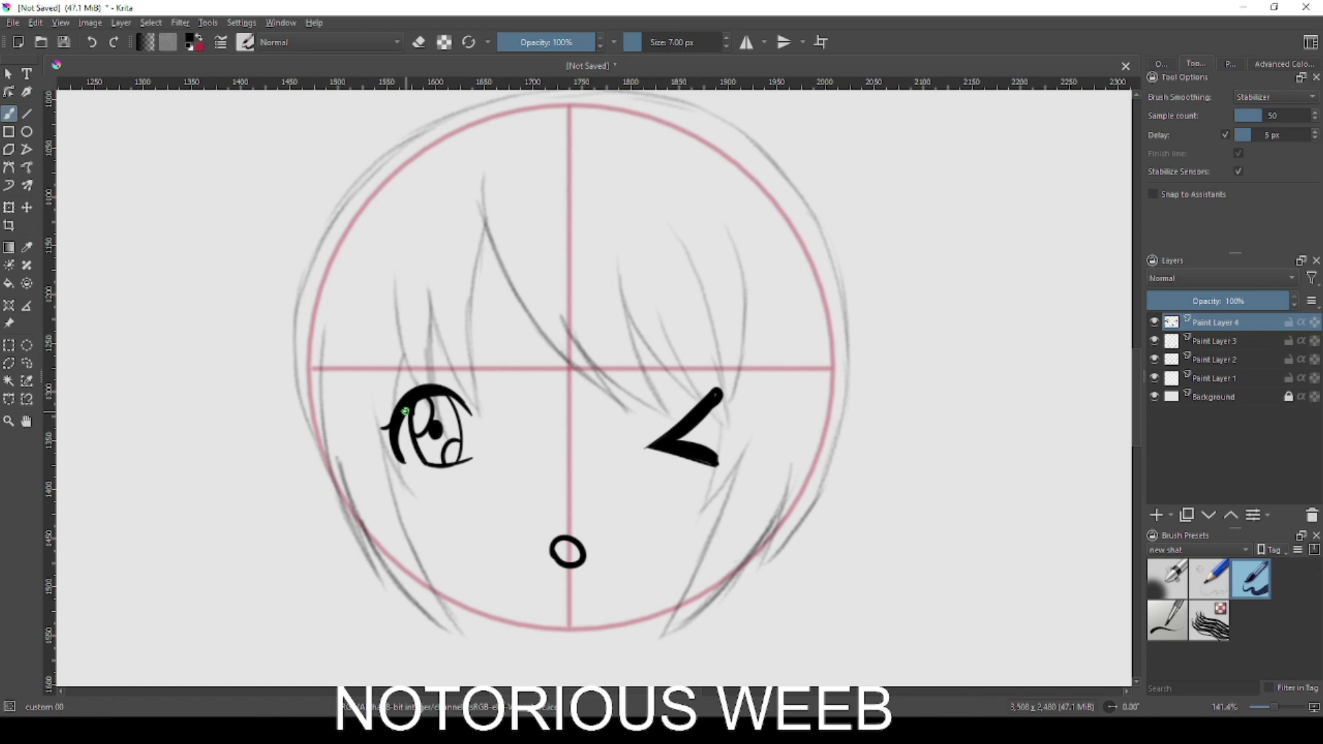
- Add a new paint layer and ink the long central bang strand with a 6 px brush
left_click(1158, 515)
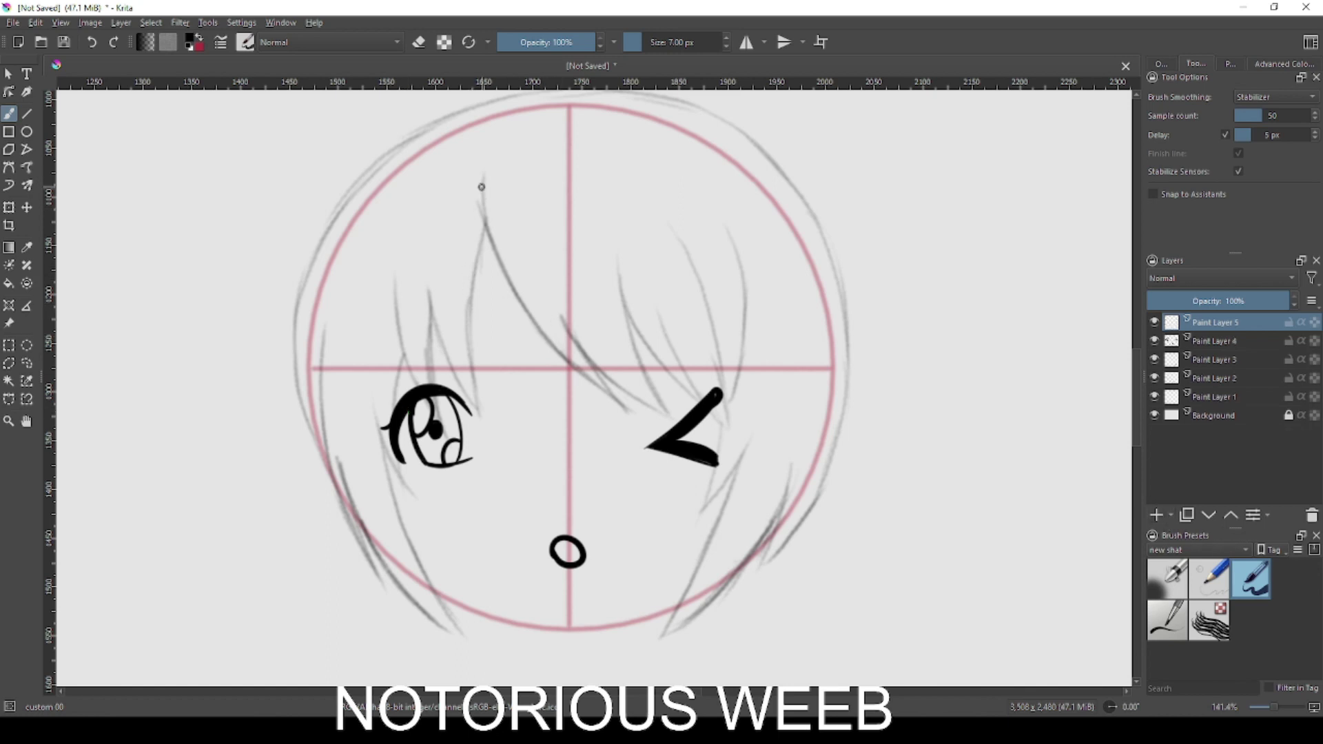
key("[")
mouse_move(484, 209)
left_mouse_down()
mouse_move(565, 356)
mouse_move(613, 398)
left_mouse_up()
key("ctrl+z")
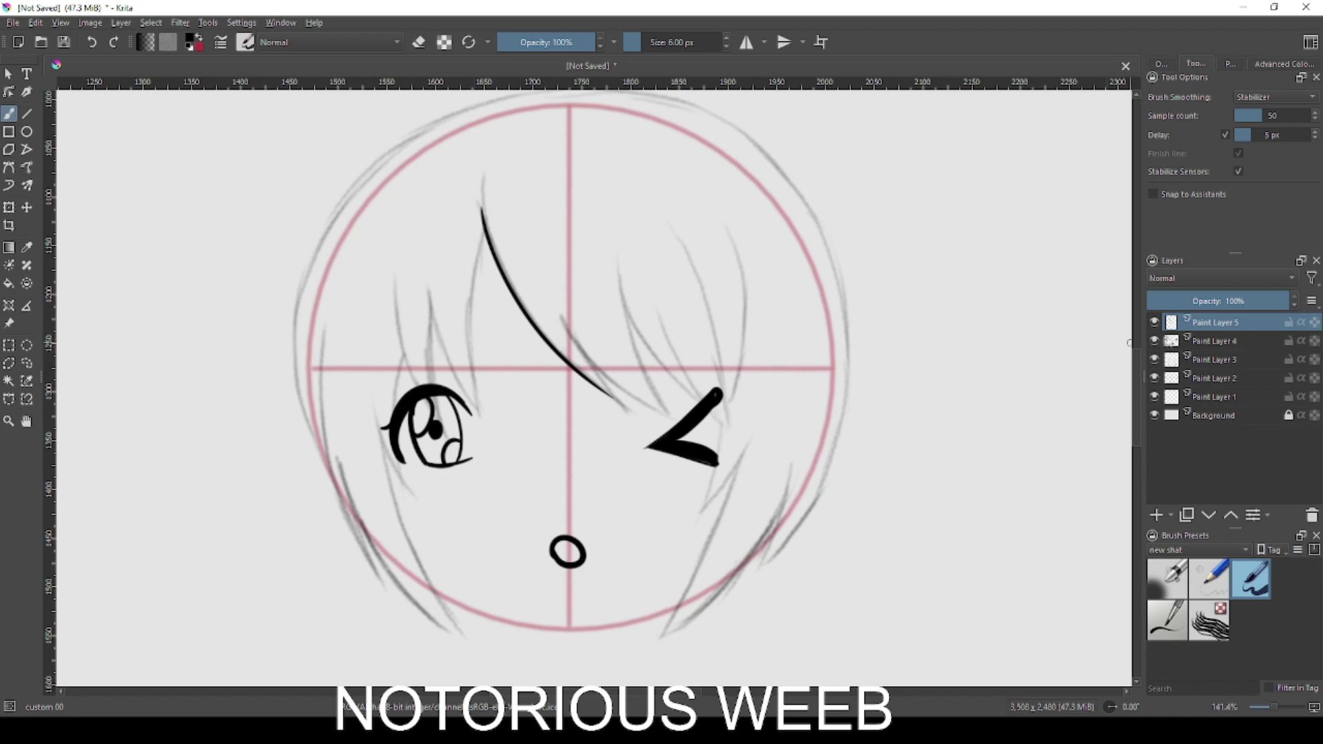
- On Paint Layer 4, draw an arched eyebrow above the left eye and mirror it above the winking eye
left_click(1211, 342)
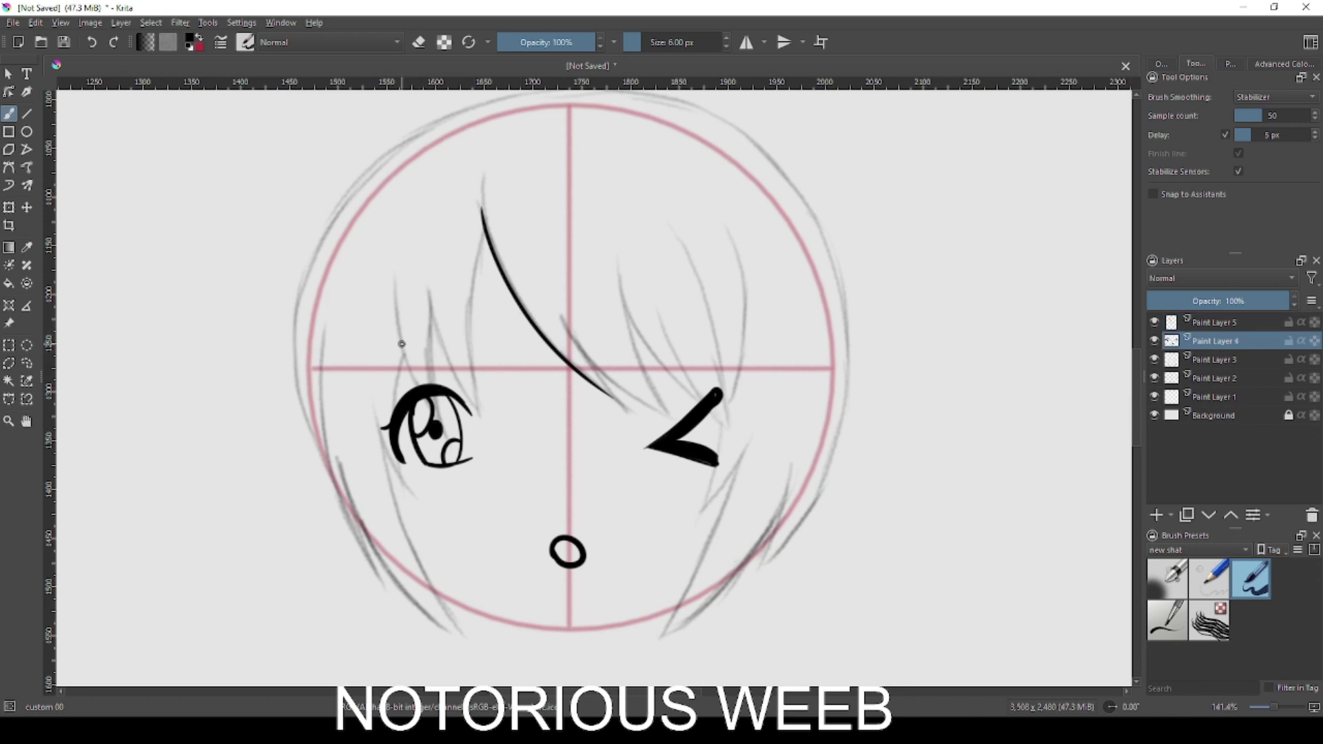
left_click_drag(390, 346, 470, 326)
left_click(746, 42)
left_click_drag(395, 346, 470, 326)
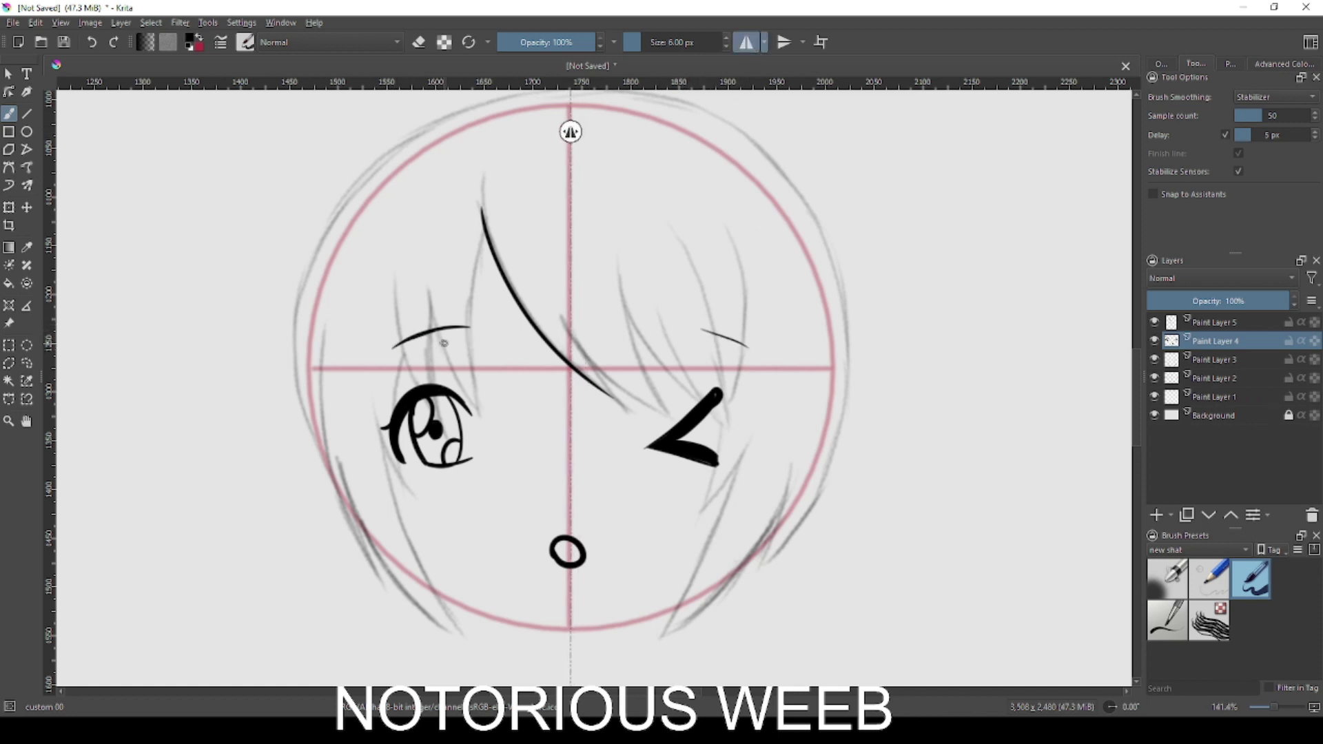
left_click(746, 42)
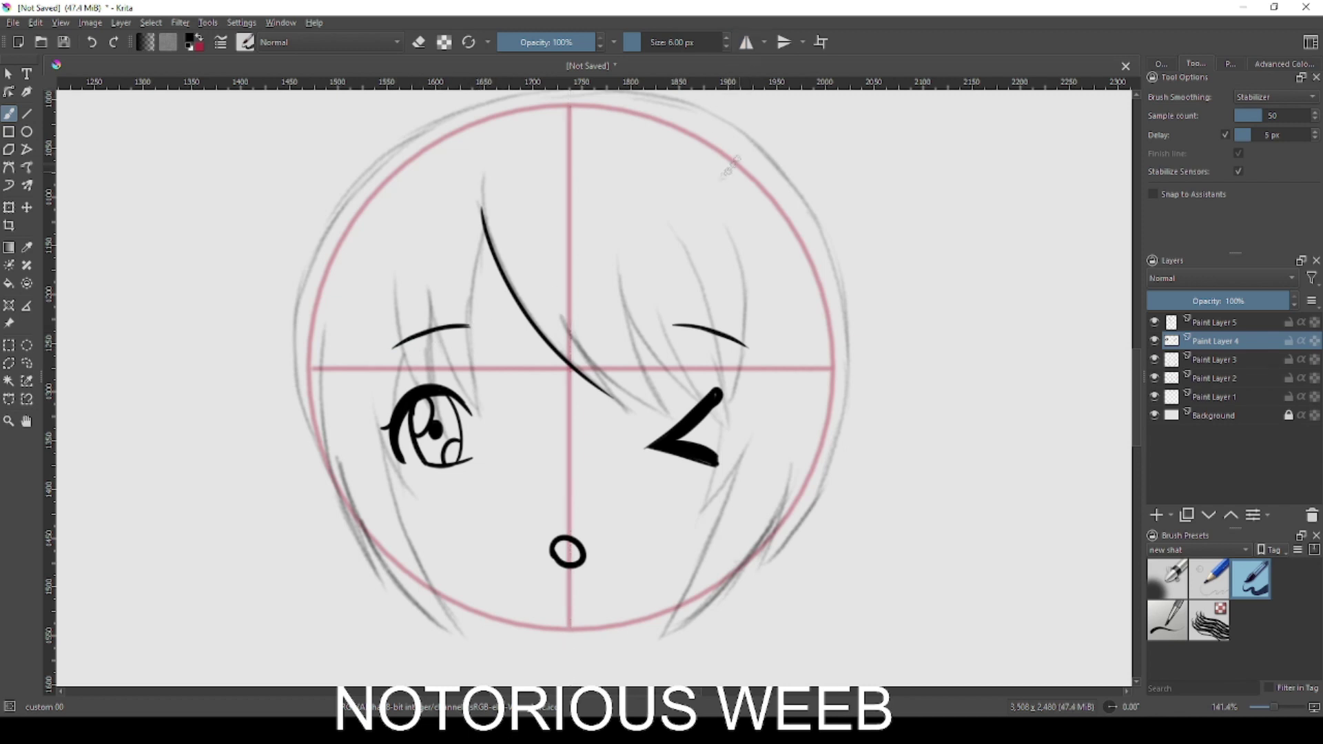
- On Paint Layer 5, ink the left edge of the central bang and the pointed strand above the open eye
key("Page_Up")
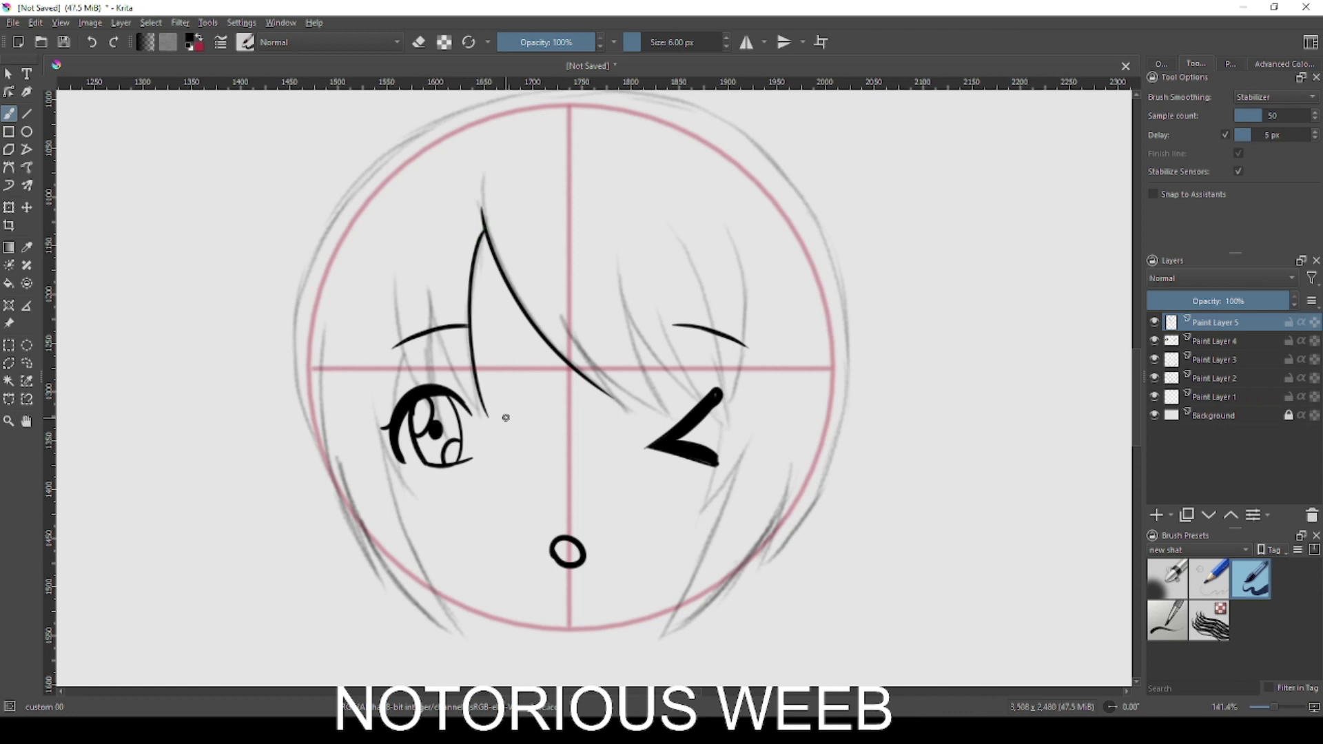
mouse_move(480, 412)
left_mouse_down()
mouse_move(484, 240)
mouse_move(480, 408)
left_mouse_up()
key("ctrl+z")
left_click_drag(428, 295, 486, 414)
left_click_drag(429, 312, 438, 377)
- Ink the leftmost bang strand crossing the eyebrow and the short pointed lock beside the open eye
left_click_drag(395, 287, 447, 411)
key("ctrl+z")
left_click_drag(395, 276, 437, 392)
key("ctrl+z")
left_click_drag(393, 277, 432, 387)
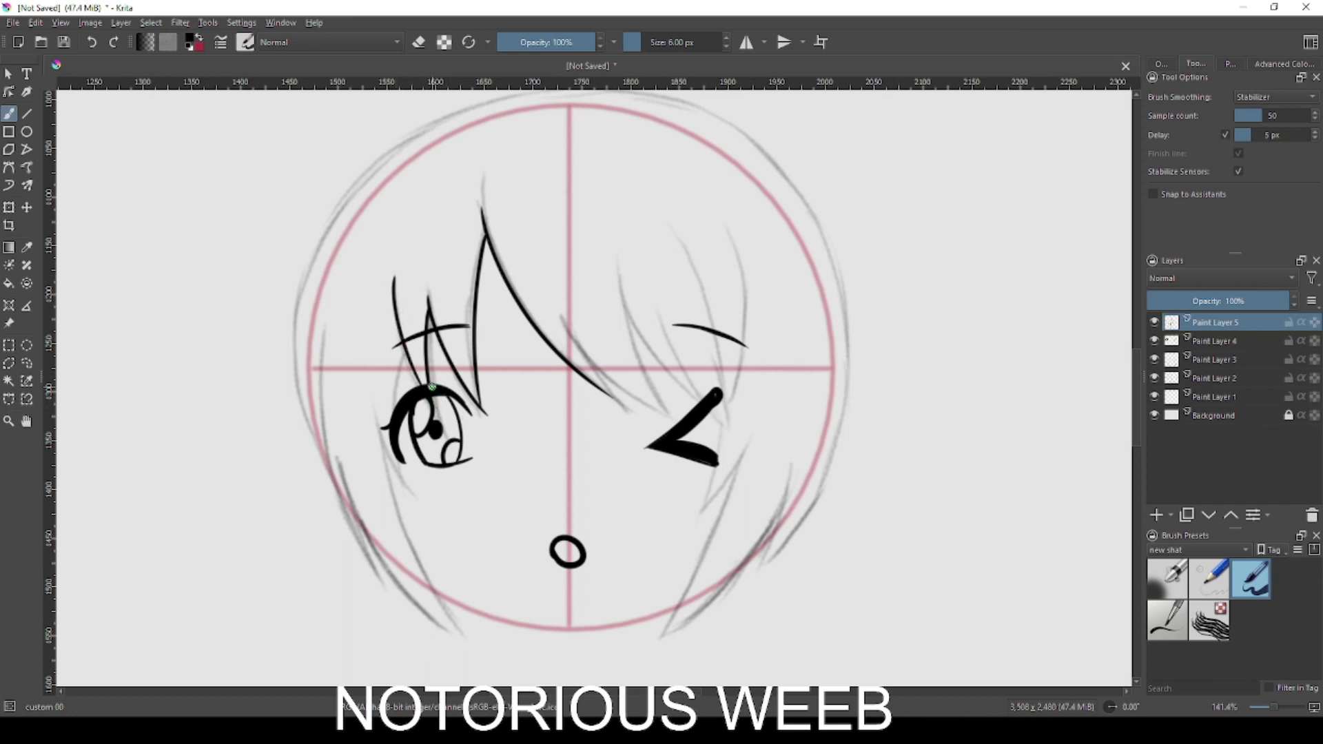
left_click_drag(404, 345, 420, 500)
left_click_drag(375, 414, 417, 488)
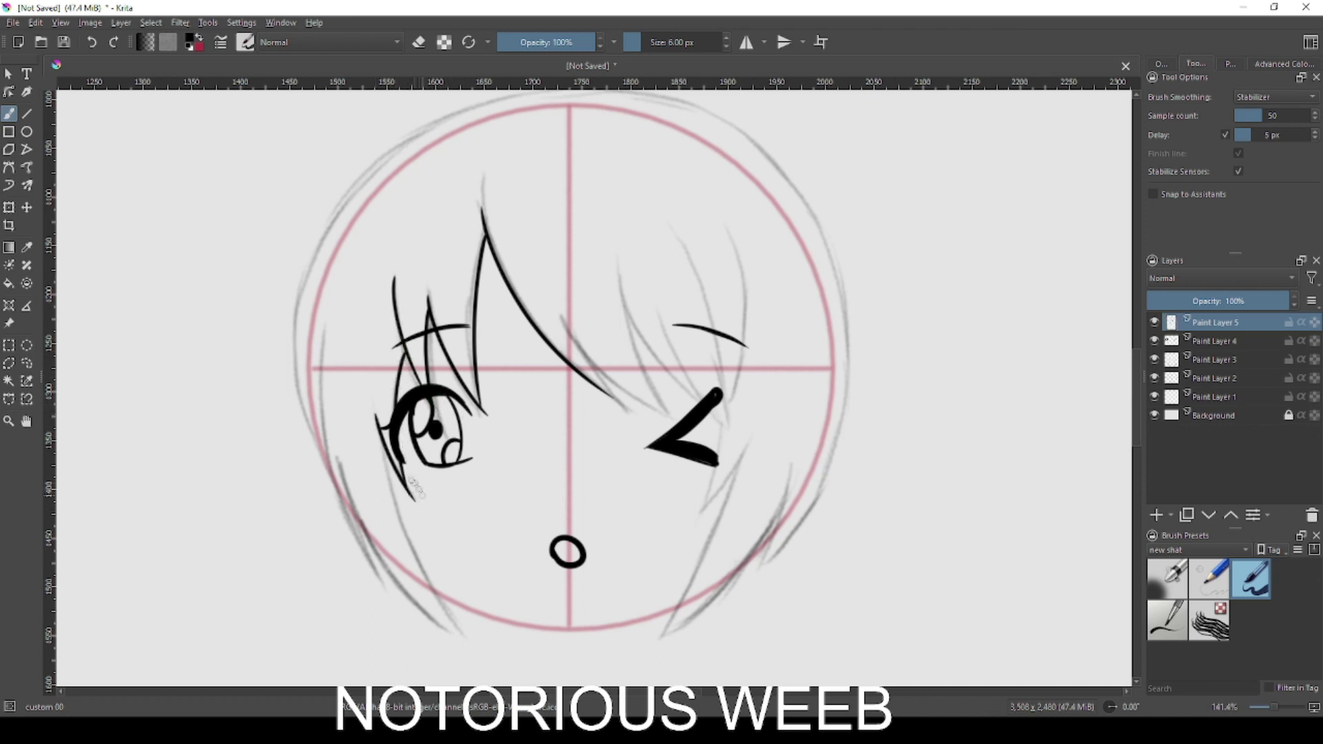
- Ink the left side lock, tapering its inner and outer edges to pointed tips beside the chin
left_click_drag(447, 602, 445, 604)
key("ctrl+z")
mouse_move(395, 499)
left_mouse_down()
mouse_move(473, 639)
mouse_move(464, 632)
left_mouse_up()
left_click_drag(342, 468, 439, 621)
left_click_drag(345, 474, 384, 580)
mouse_move(306, 423)
left_mouse_down()
mouse_move(379, 577)
mouse_move(472, 640)
left_mouse_up()
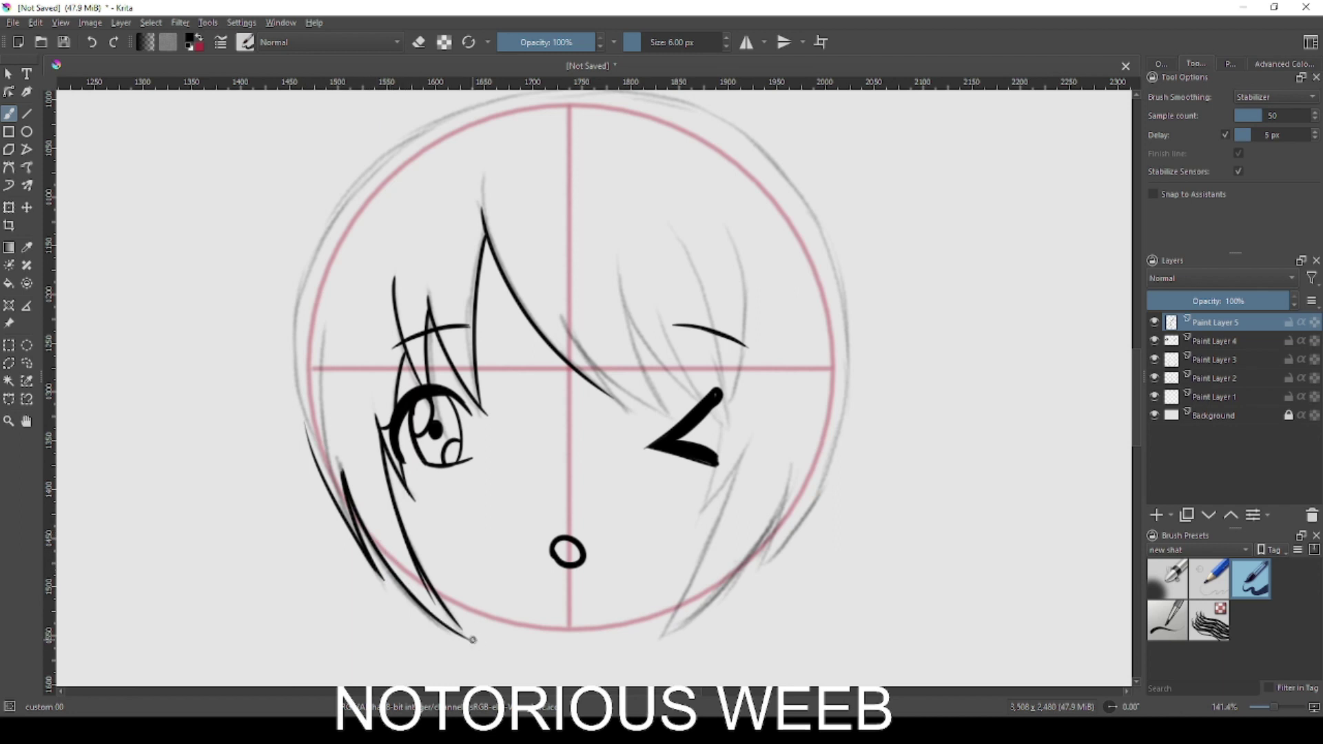
- Ink the outer left contour of the hair up to the temple and a curved inner strand alongside it
mouse_move(328, 498)
left_mouse_down()
mouse_move(299, 357)
mouse_move(321, 440)
mouse_move(305, 377)
mouse_move(353, 200)
left_mouse_up()
left_click_drag(329, 421, 356, 246)
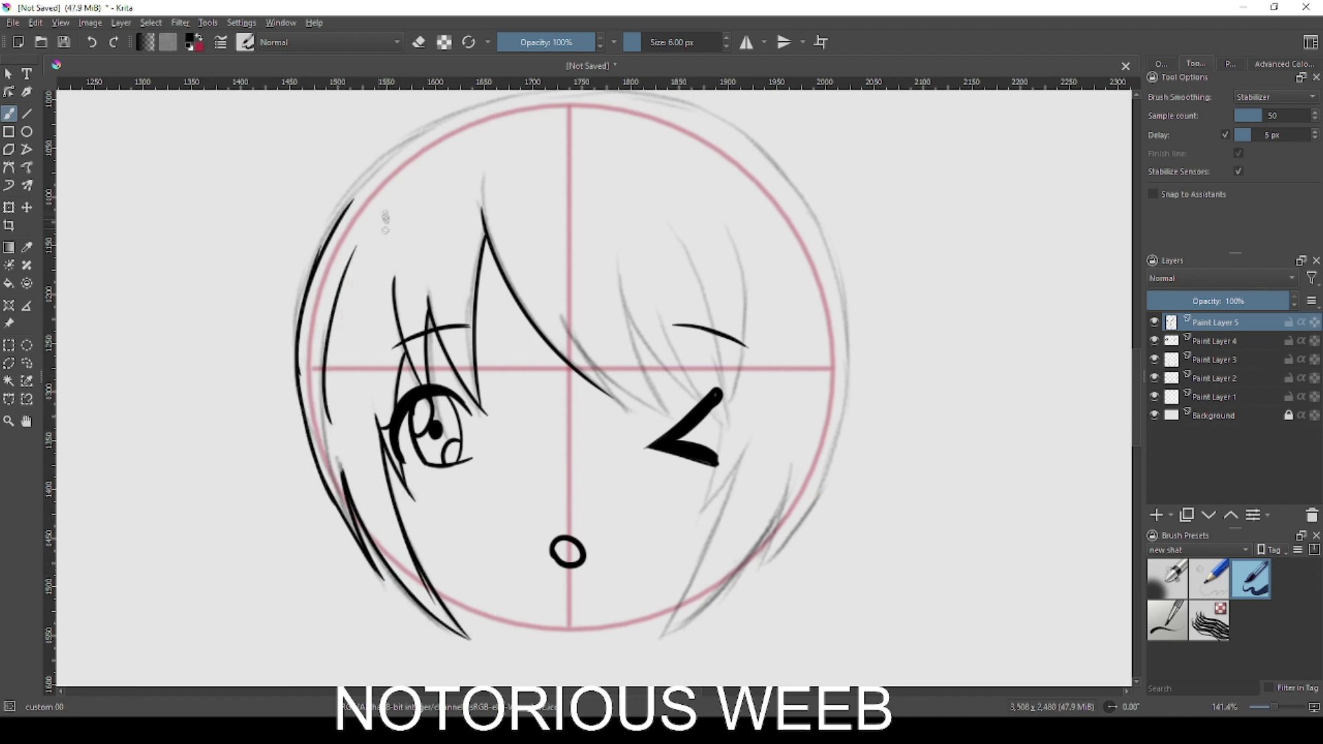
key("ctrl+z")
- Ink the pointed strands of the middle bangs between the vertical guide and the winking eye
mouse_move(567, 323)
left_mouse_down()
mouse_move(640, 412)
mouse_move(564, 316)
mouse_move(661, 413)
left_mouse_up()
mouse_move(667, 413)
left_mouse_down()
mouse_move(620, 279)
mouse_move(697, 382)
left_mouse_up()
key("ctrl+z")
left_click_drag(623, 302, 696, 393)
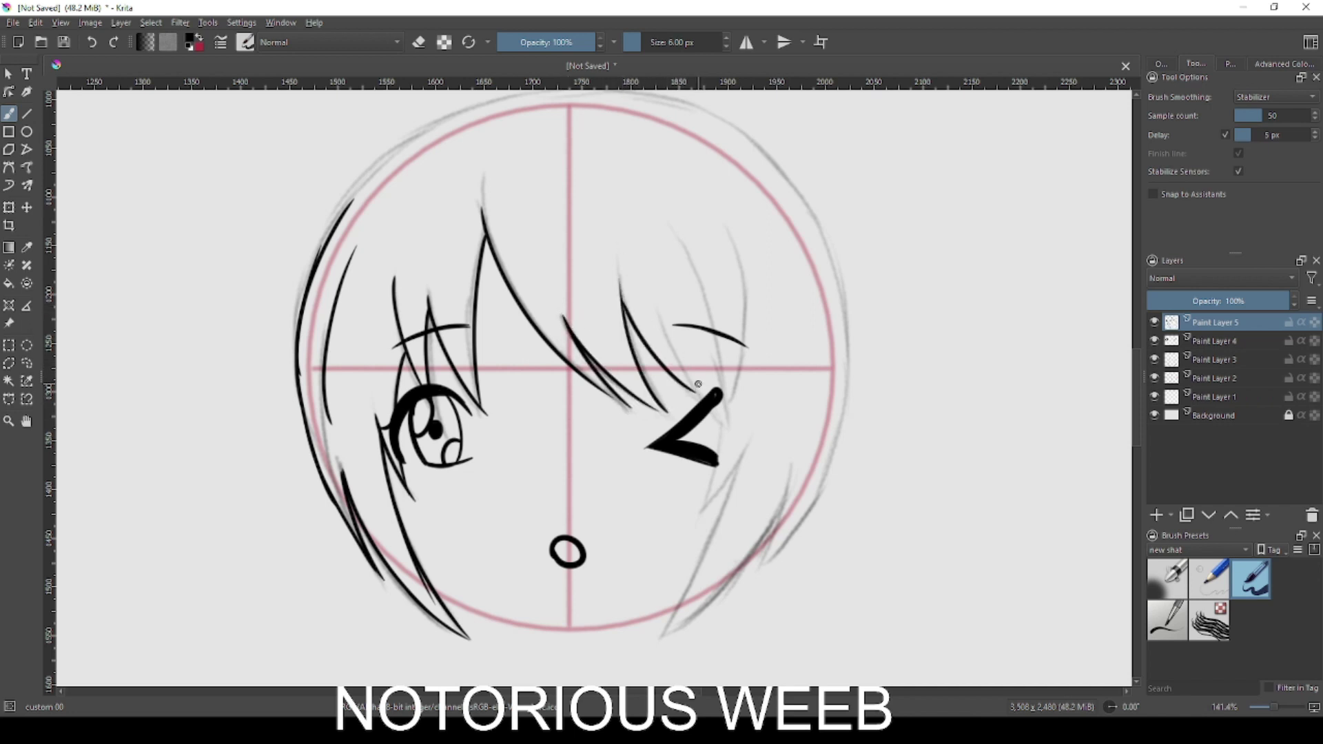
- Try inking a long bang strand over the outer end of the winking eye and undo the attempts
left_click_drag(660, 314, 725, 415)
key("ctrl+z")
mouse_move(679, 377)
left_mouse_down()
mouse_move(738, 428)
mouse_move(714, 278)
left_mouse_up()
key("ctrl+z")
key("ctrl+z")
left_click_drag(736, 429, 697, 222)
key("ctrl+z")
key("ctrl+z")
mouse_move(737, 428)
left_mouse_down()
mouse_move(683, 238)
mouse_move(685, 251)
left_mouse_up()
key("ctrl+z")
key("ctrl+z")
key("e")
key("e")
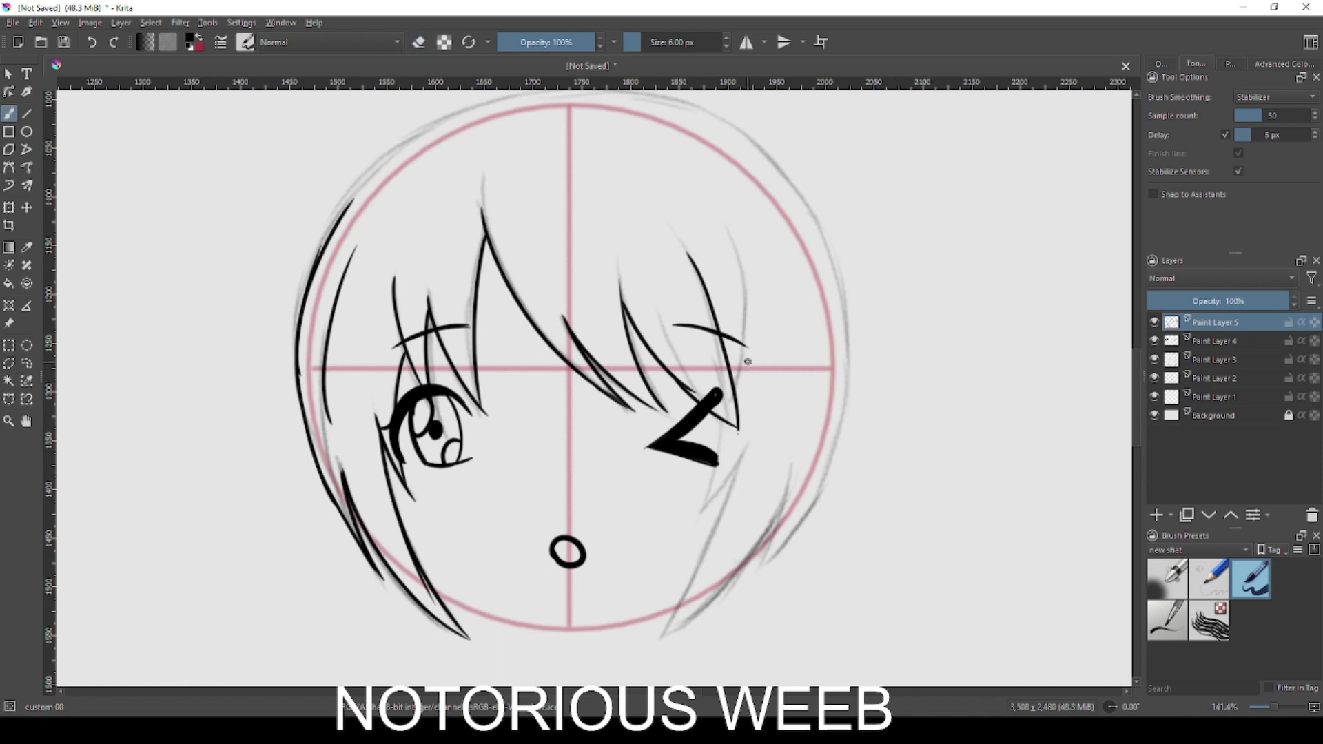
key("e")
key("ctrl+z")
key("e")
key("ctrl+z")
mouse_move(735, 427)
left_mouse_down()
mouse_move(737, 264)
mouse_move(743, 418)
left_mouse_up()
key("ctrl+z")
- Ink the curved outer strand of the right bangs and the strands running down past the winking eye
mouse_move(726, 230)
left_mouse_down()
mouse_move(755, 284)
mouse_move(739, 426)
mouse_move(677, 265)
mouse_move(746, 433)
left_mouse_up()
key("ctrl+z")
key("ctrl+z")
mouse_move(657, 315)
left_mouse_down()
mouse_move(736, 426)
mouse_move(709, 501)
mouse_move(745, 451)
left_mouse_up()
- Ink the right side lock tapering down to the chin and the pointed outer hair tip beside it
left_click_drag(741, 460, 669, 623)
key("ctrl+z")
key("ctrl+z")
left_click_drag(761, 559, 666, 627)
key("ctrl+z")
left_click_drag(787, 486, 669, 624)
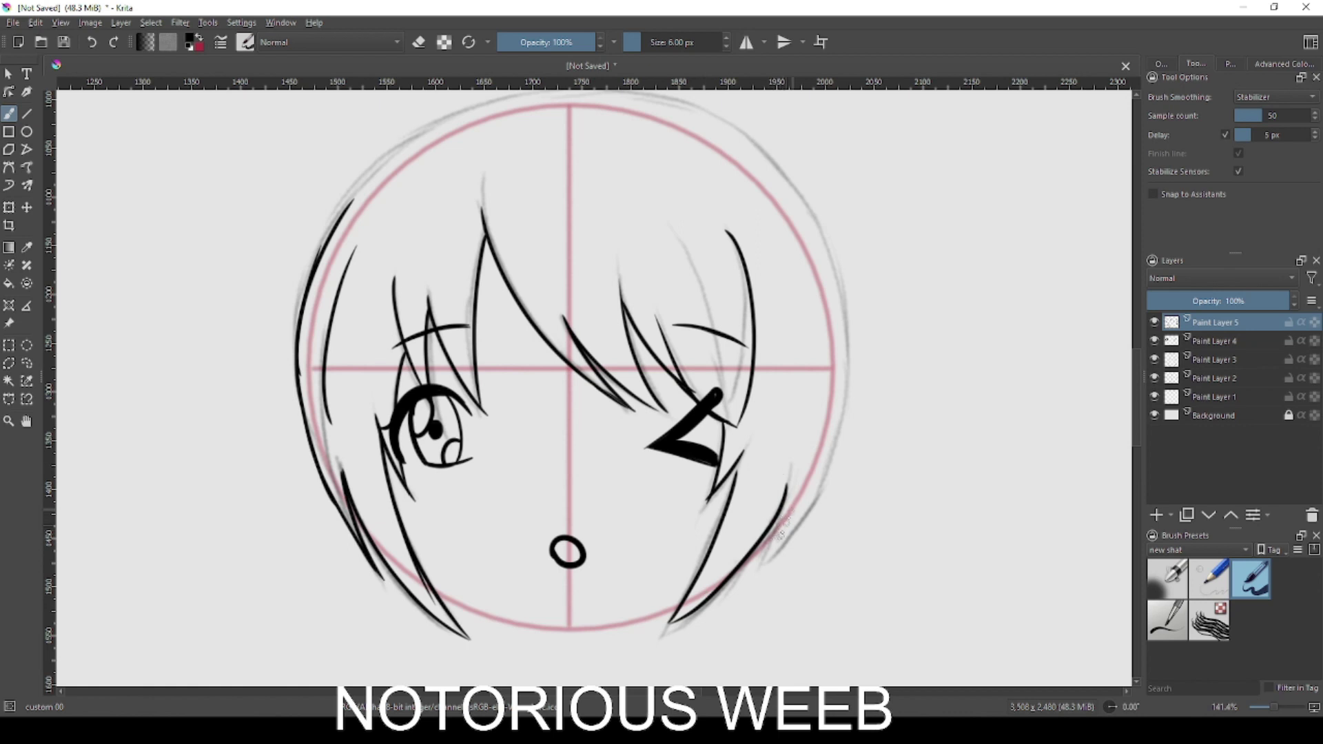
left_click_drag(846, 439, 767, 560)
- Ink the upper left hair outline and the right outer contour of the head following the sketch
left_click_drag(344, 214, 480, 109)
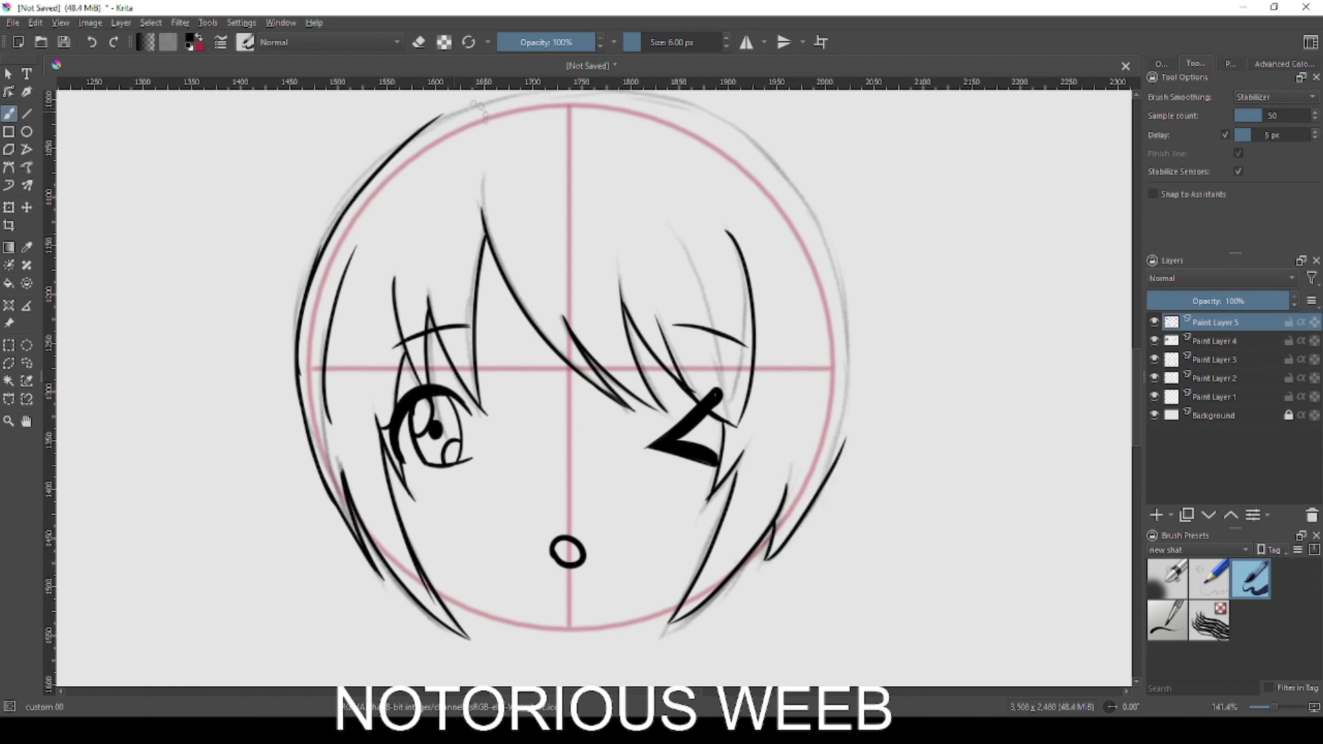
left_click_drag(832, 476, 860, 372)
key("ctrl+z")
left_click_drag(818, 245, 830, 457)
key("ctrl+z")
left_click_drag(839, 277, 830, 471)
key("e")
key("e")
left_click_drag(804, 297, 764, 368)
key("e")
key("e")
mouse_move(738, 251)
left_mouse_down()
mouse_move(804, 362)
mouse_move(793, 400)
left_mouse_up()
key("ctrl+z")
key("ctrl+z")
left_click_drag(737, 250, 803, 362)
- Rotate the canvas to ink the remaining hair outline around the crown, then reset the rotation
key("4")
key("4")
key("4")
key("4")
key("4")
mouse_move(374, 577)
left_mouse_down()
mouse_move(335, 458)
mouse_move(394, 313)
left_mouse_up()
key("ctrl+z")
mouse_move(344, 451)
left_mouse_down()
mouse_move(440, 241)
mouse_move(426, 265)
mouse_move(565, 195)
left_mouse_up()
key("5")
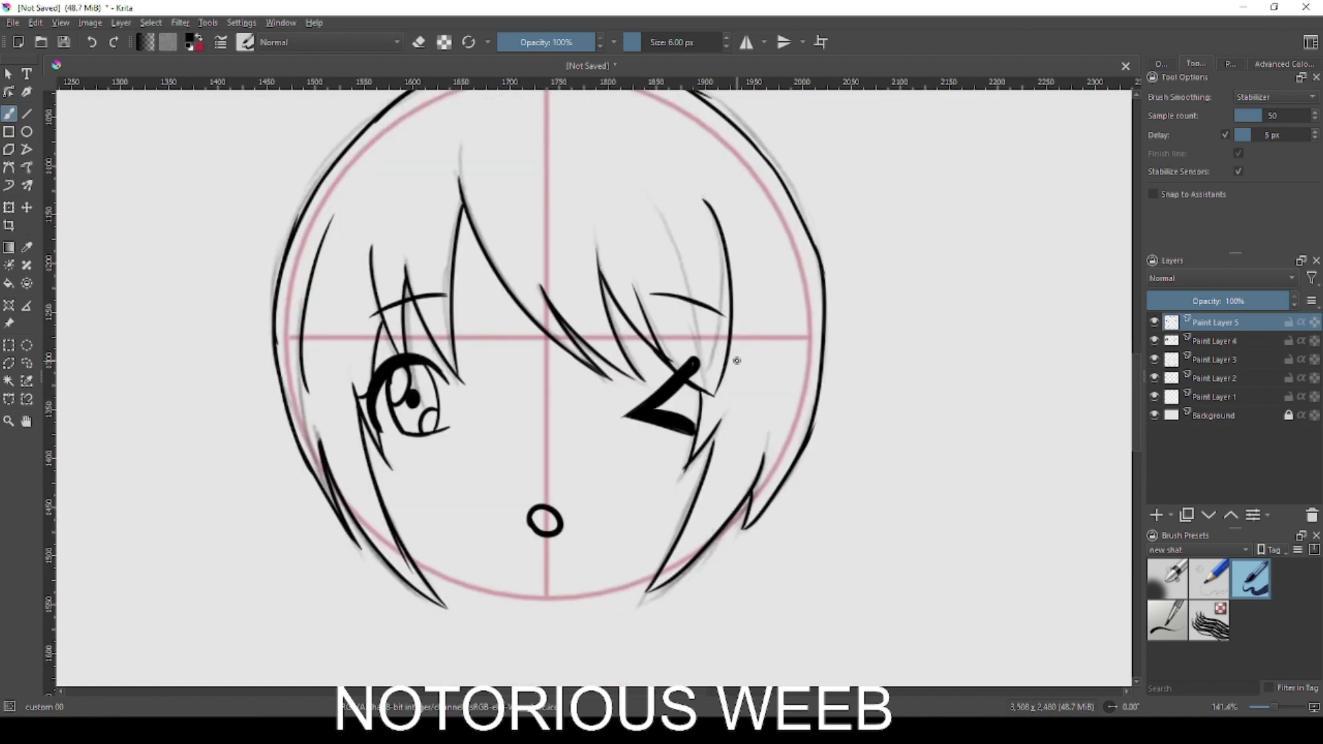
- Ink the curved jawline along the bottom of the guide circle between the two side locks
mouse_move(415, 558)
left_mouse_down()
mouse_move(609, 602)
mouse_move(512, 591)
mouse_move(648, 576)
left_mouse_up()
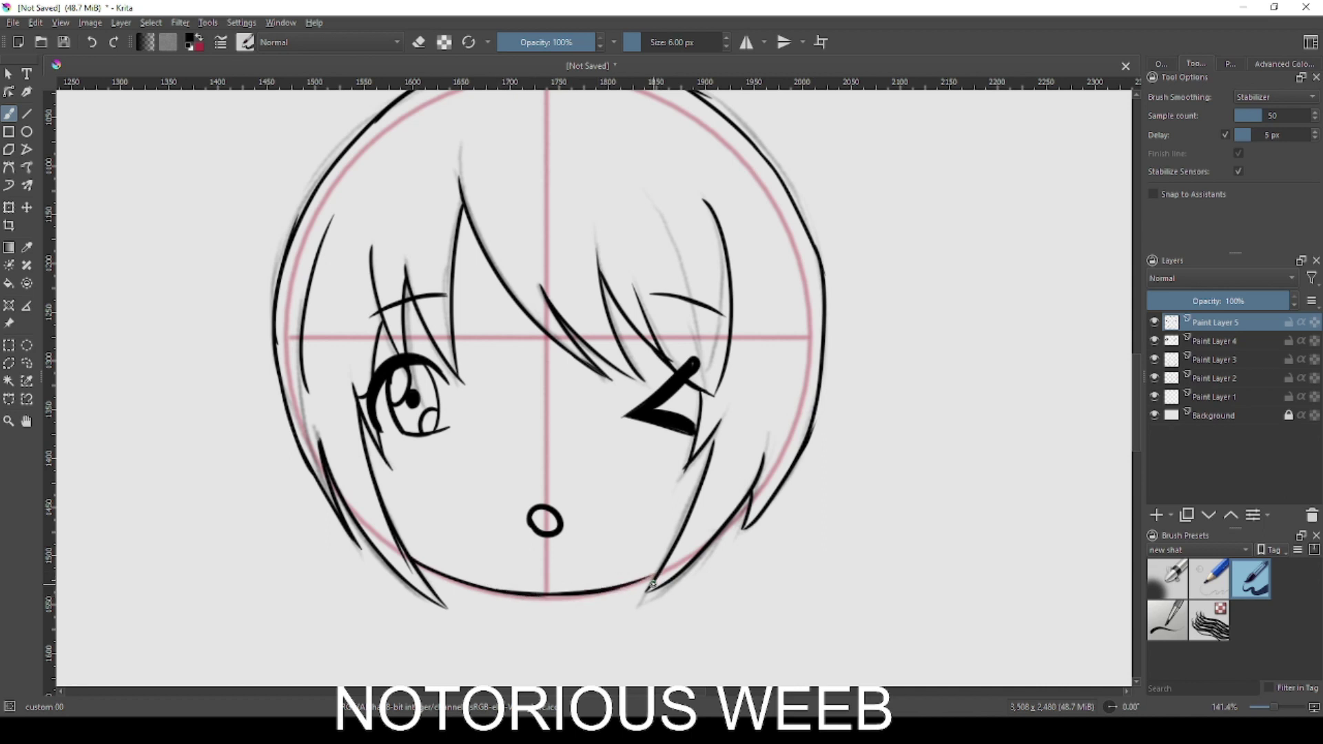
scroll(748, 413, "down", 2)
scroll(748, 414, "up", 2)
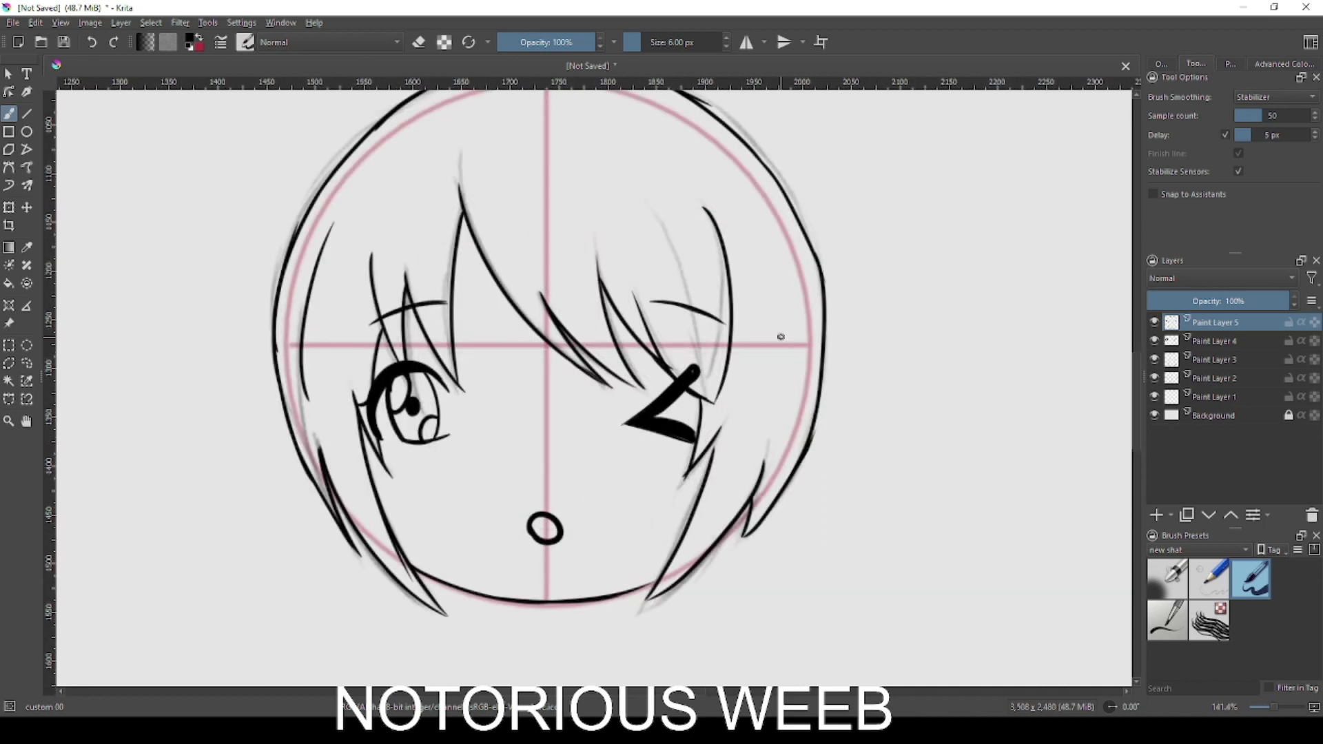
scroll(781, 336, "down", 2)
scroll(777, 337, "up", 4)
scroll(774, 358, "down", 2)
scroll(777, 358, "up", 1)
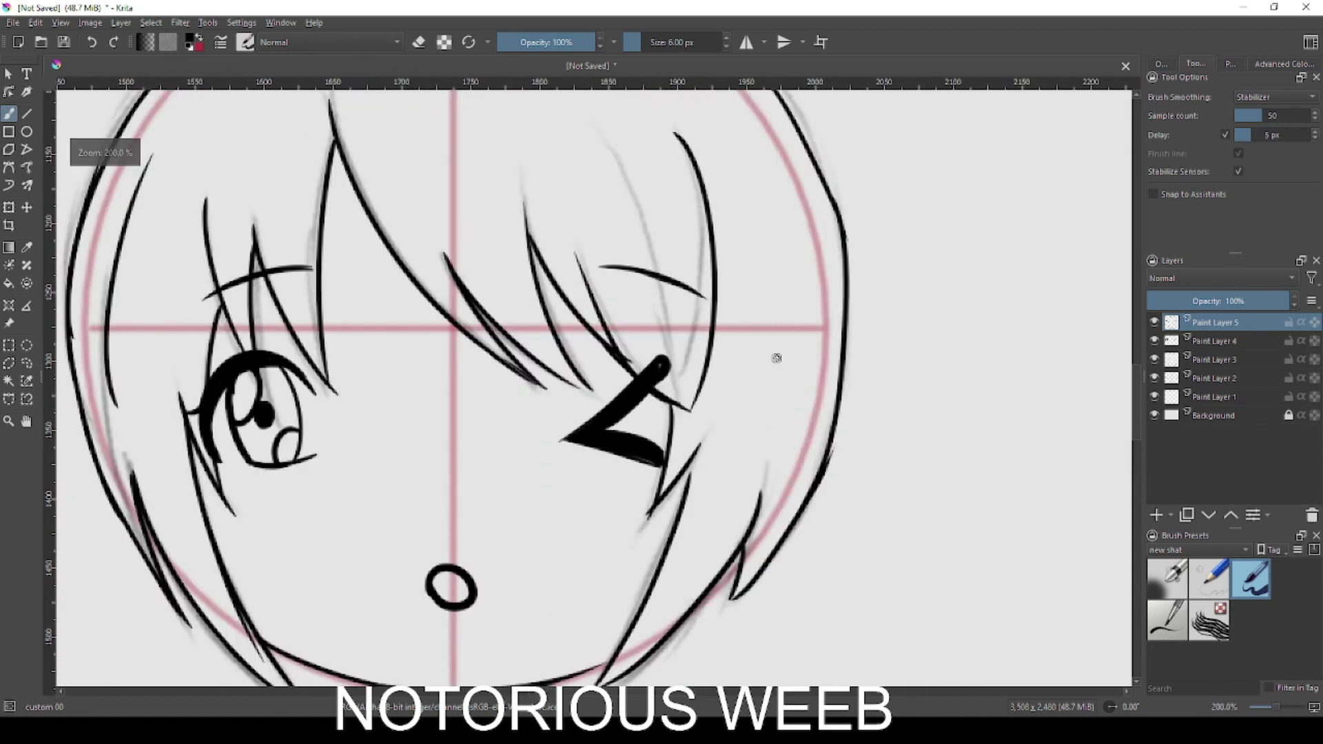
- Fill the open eye's iris with crimson on Paint Layer 4 and lock the layer's alpha
left_click_drag(359, 390, 602, 362)
key("Page_Down")
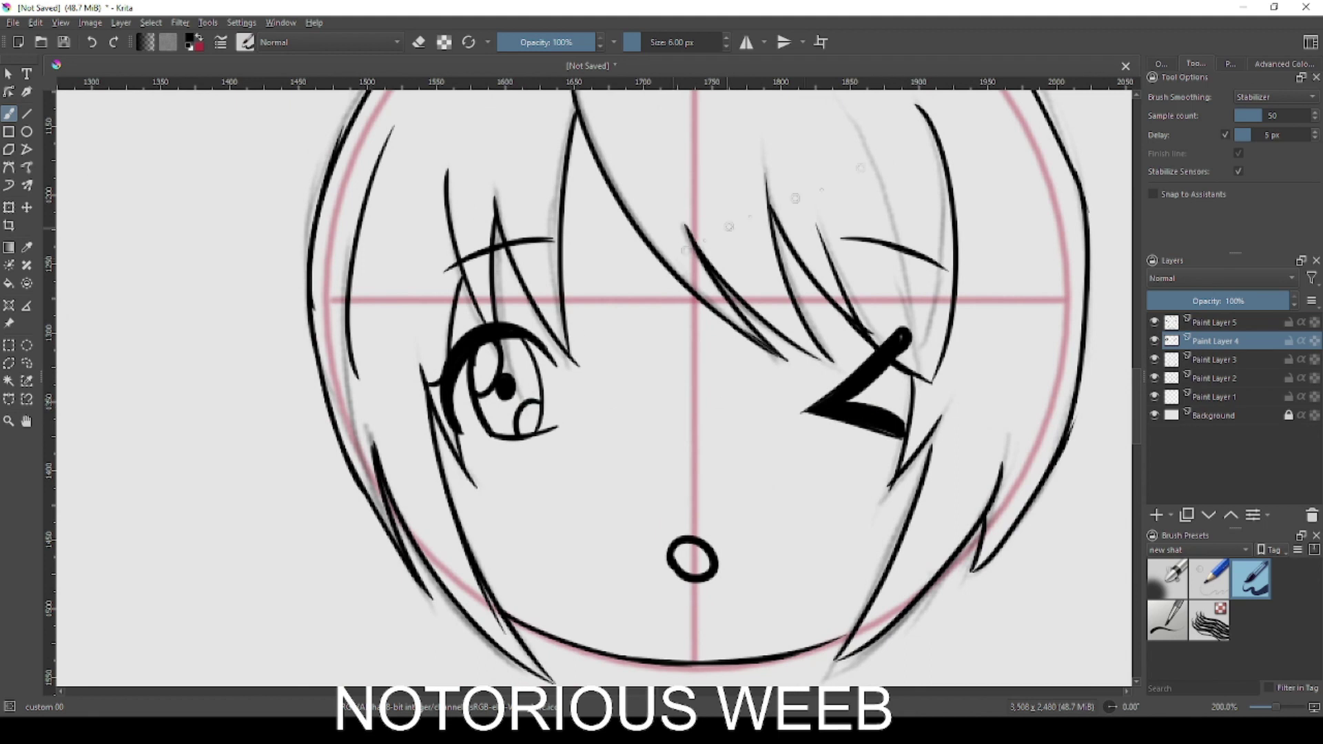
left_click(1230, 63)
left_click(1160, 172)
key("f")
left_click(514, 376)
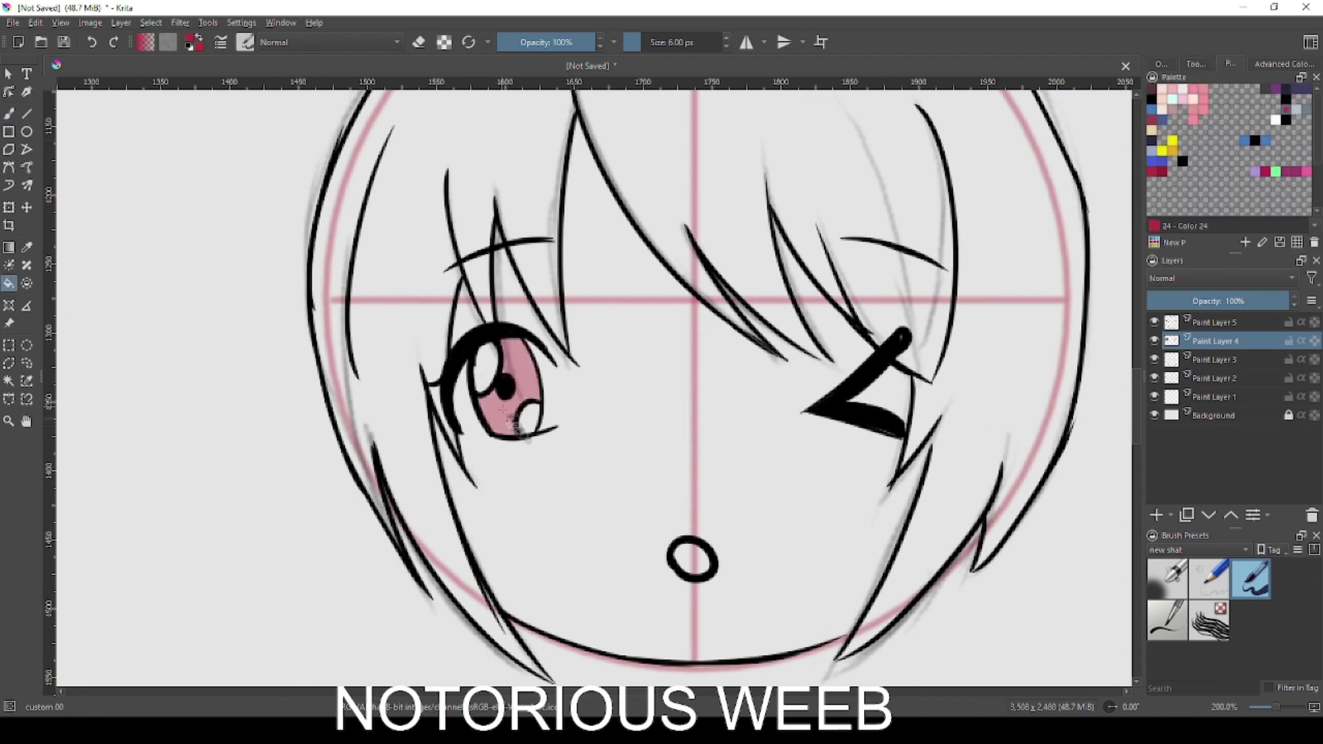
left_click(1315, 341)
left_click(9, 115)
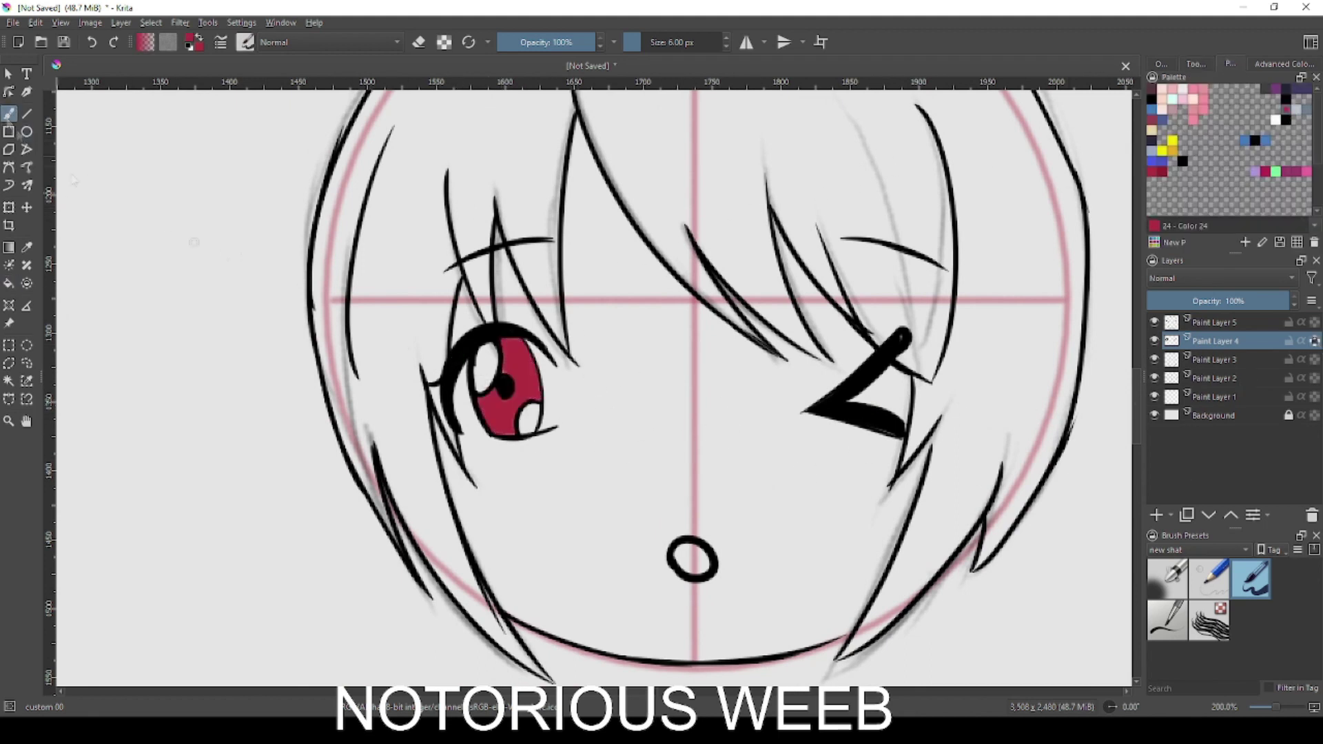
- Try shading the iris with the airbrush soft brush, then undo the shading and the crimson fill
key("slash")
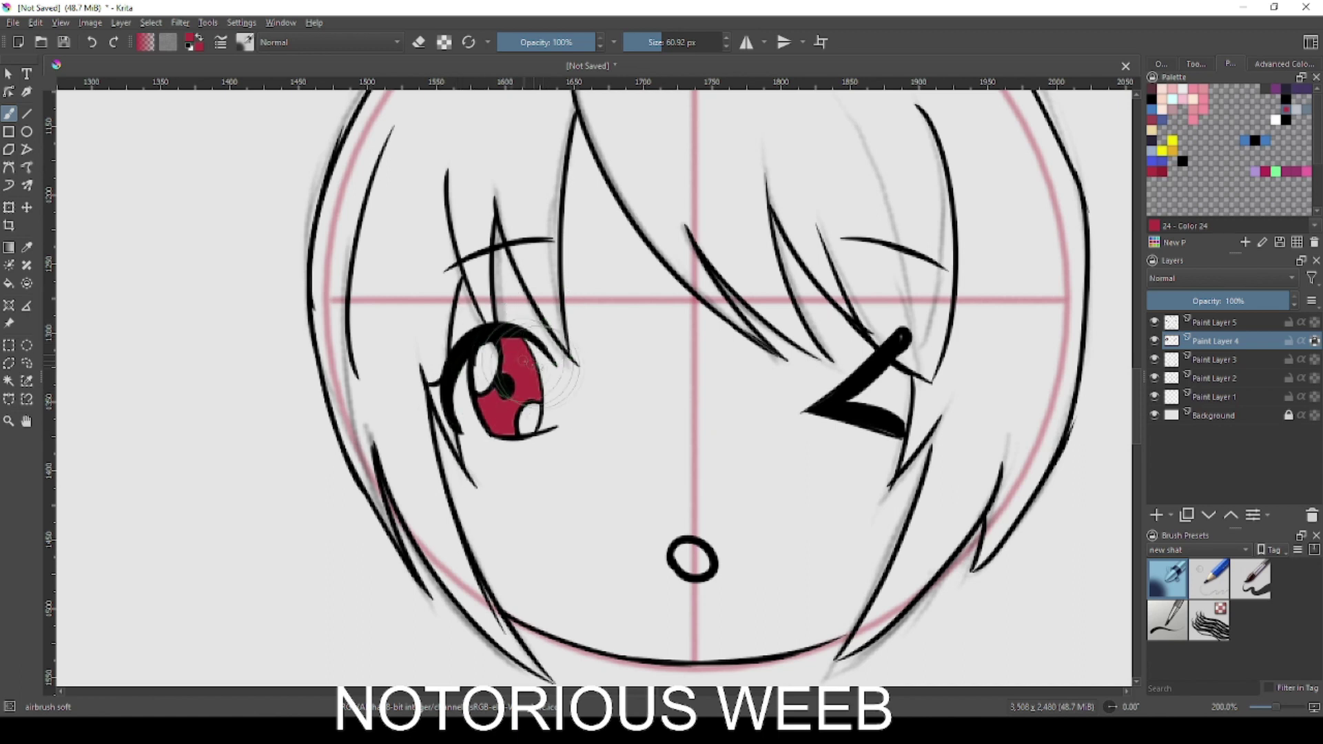
right_click(536, 362)
left_click_drag(527, 367, 537, 371)
left_click(689, 252)
left_click_drag(598, 332, 517, 341)
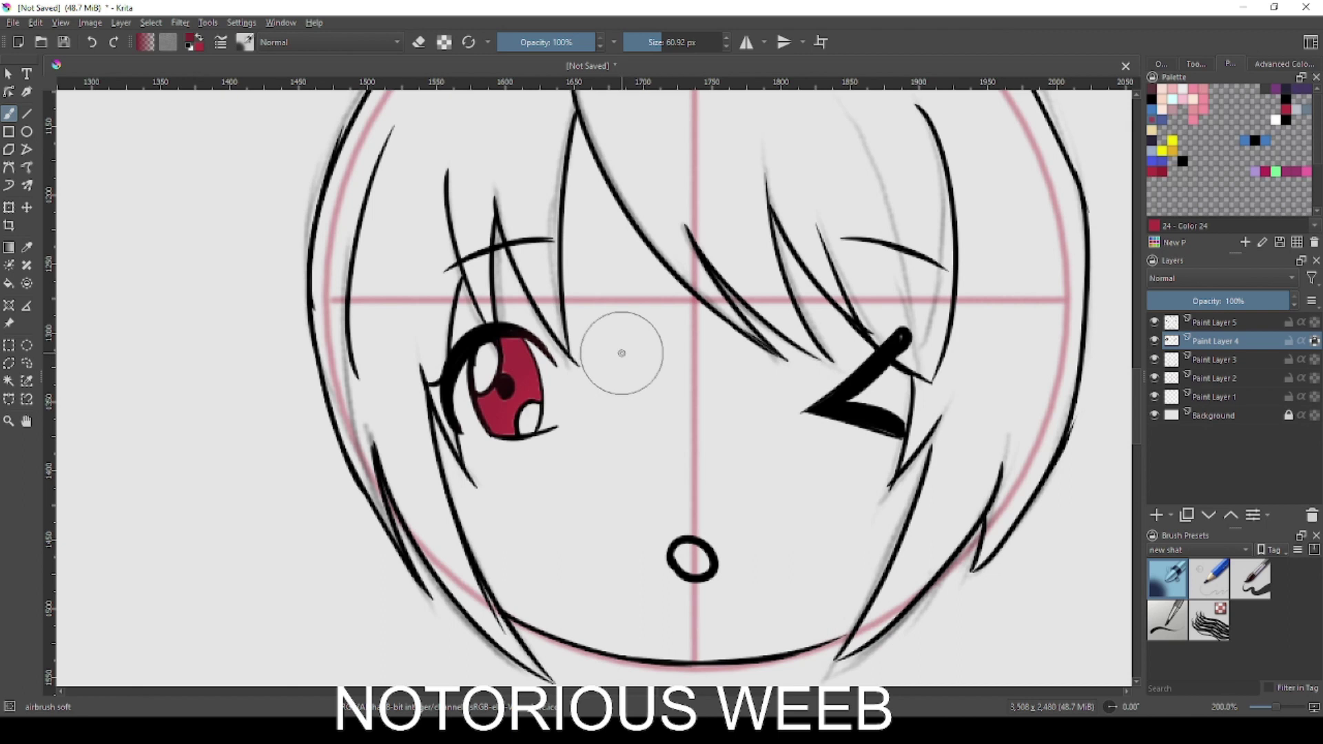
key("ctrl+z")
key("ctrl+z")
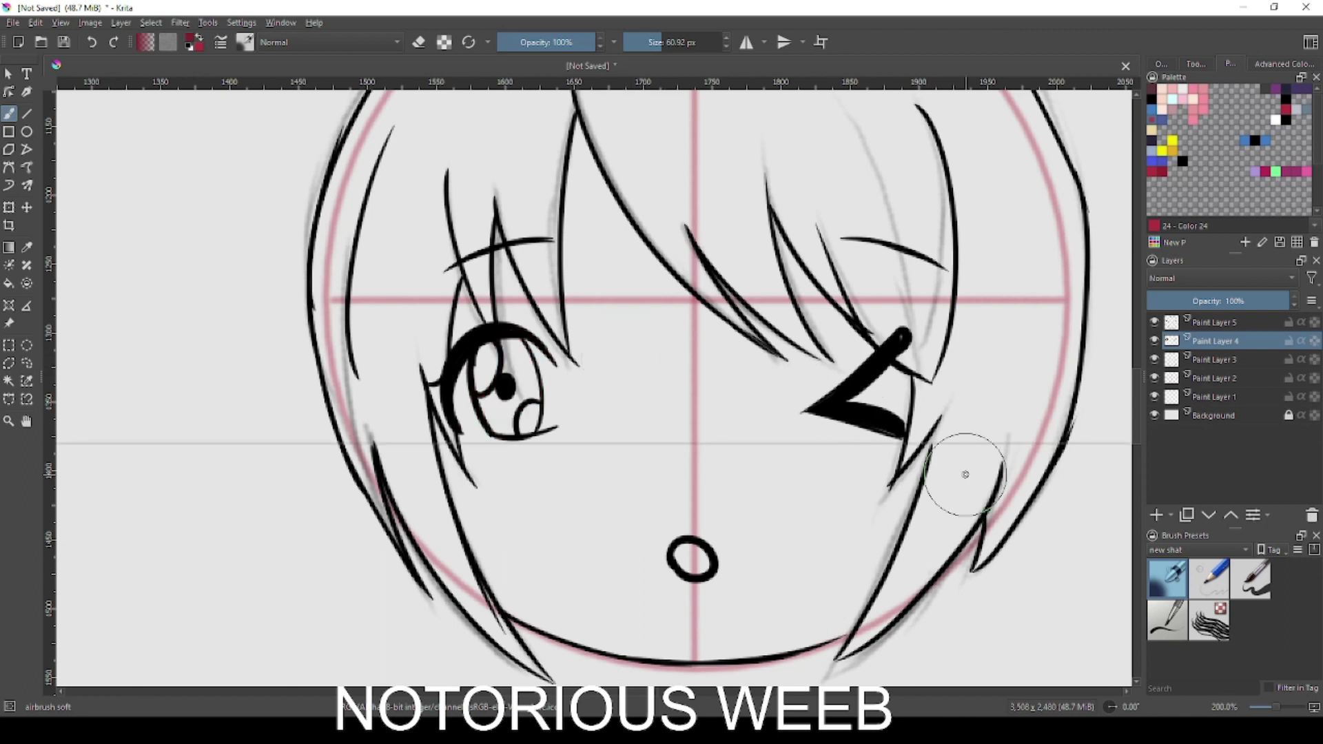
- Add a colorize mask to Paint Layer 4, mark the iris crimson and the highlights white, and update the mask
left_click(9, 265)
left_click(532, 378)
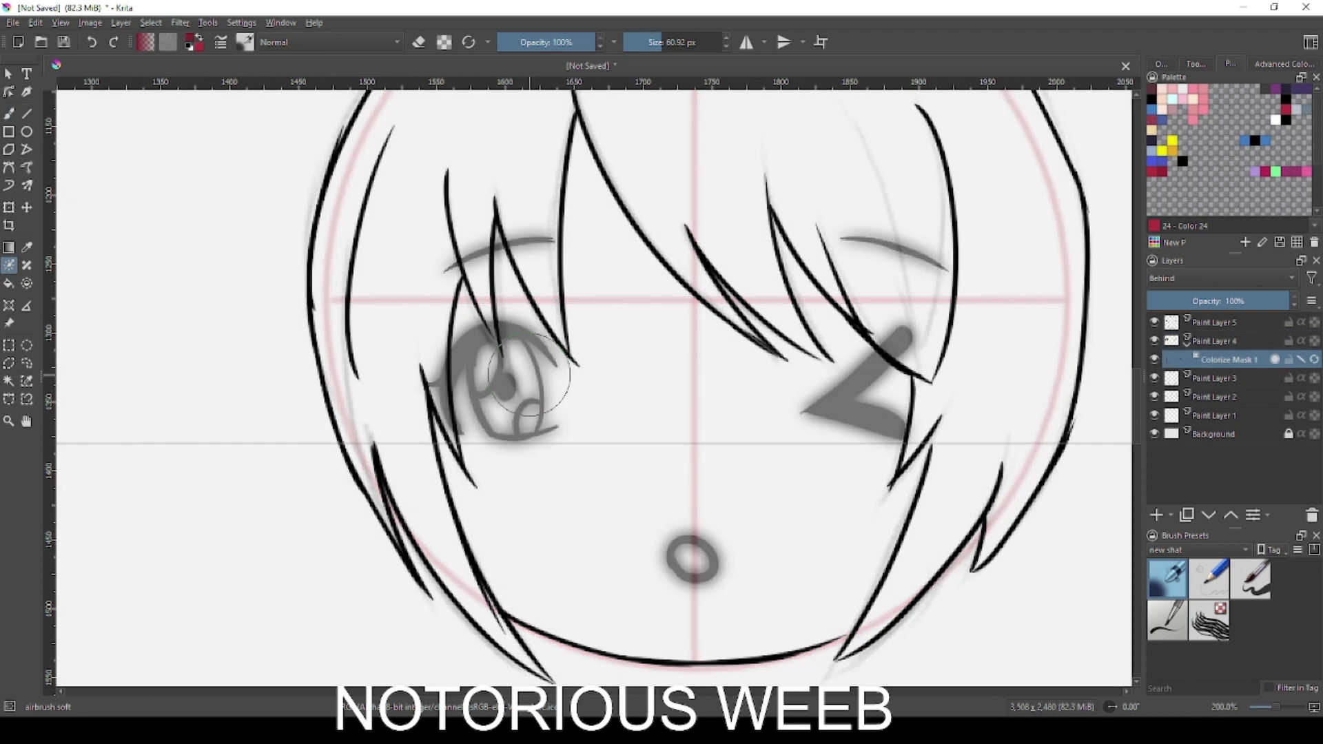
left_click(1251, 579)
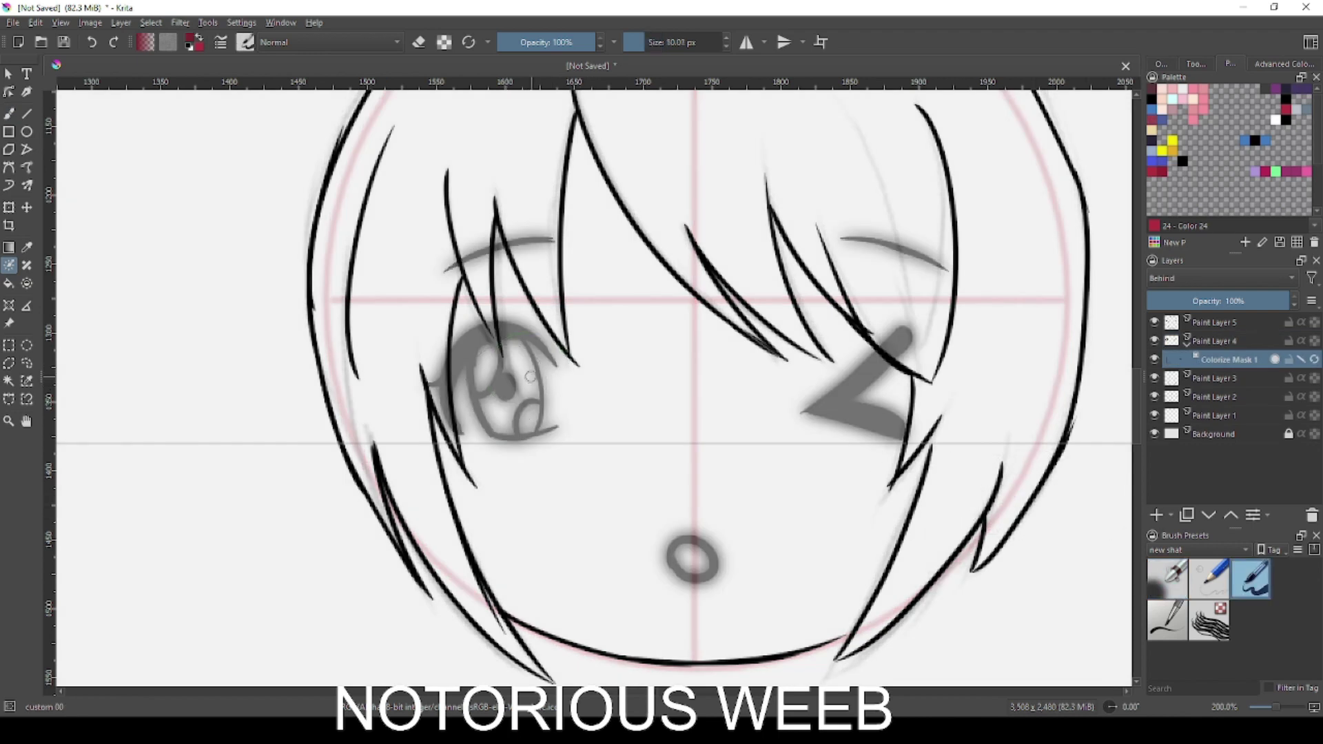
left_click_drag(525, 382, 518, 360)
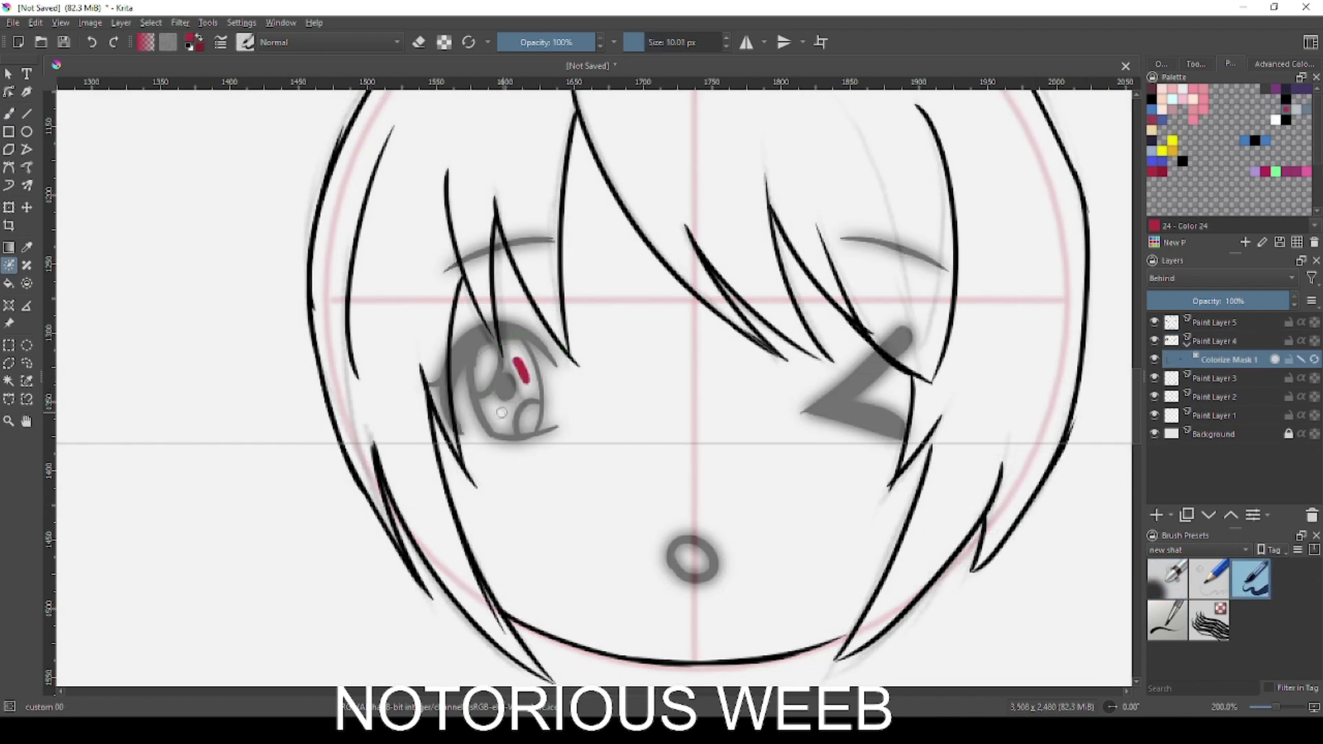
right_click(605, 375)
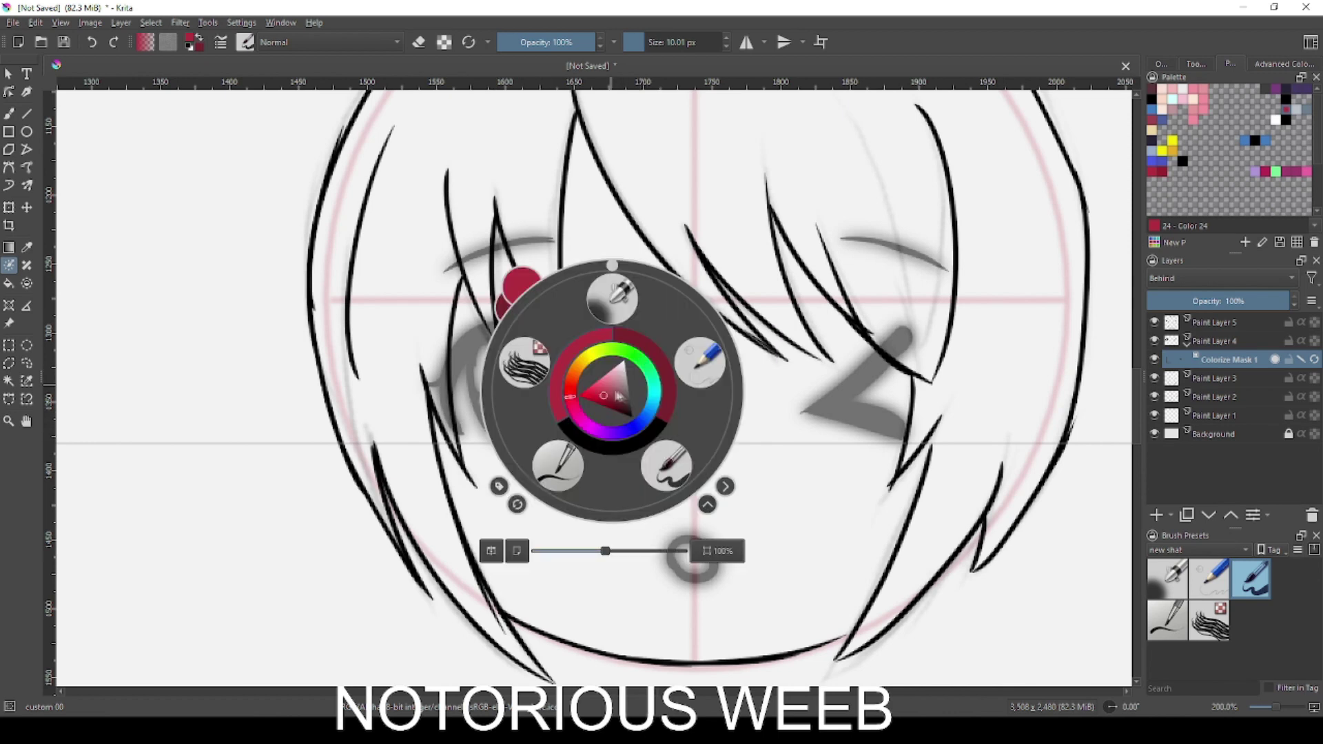
left_click(488, 359)
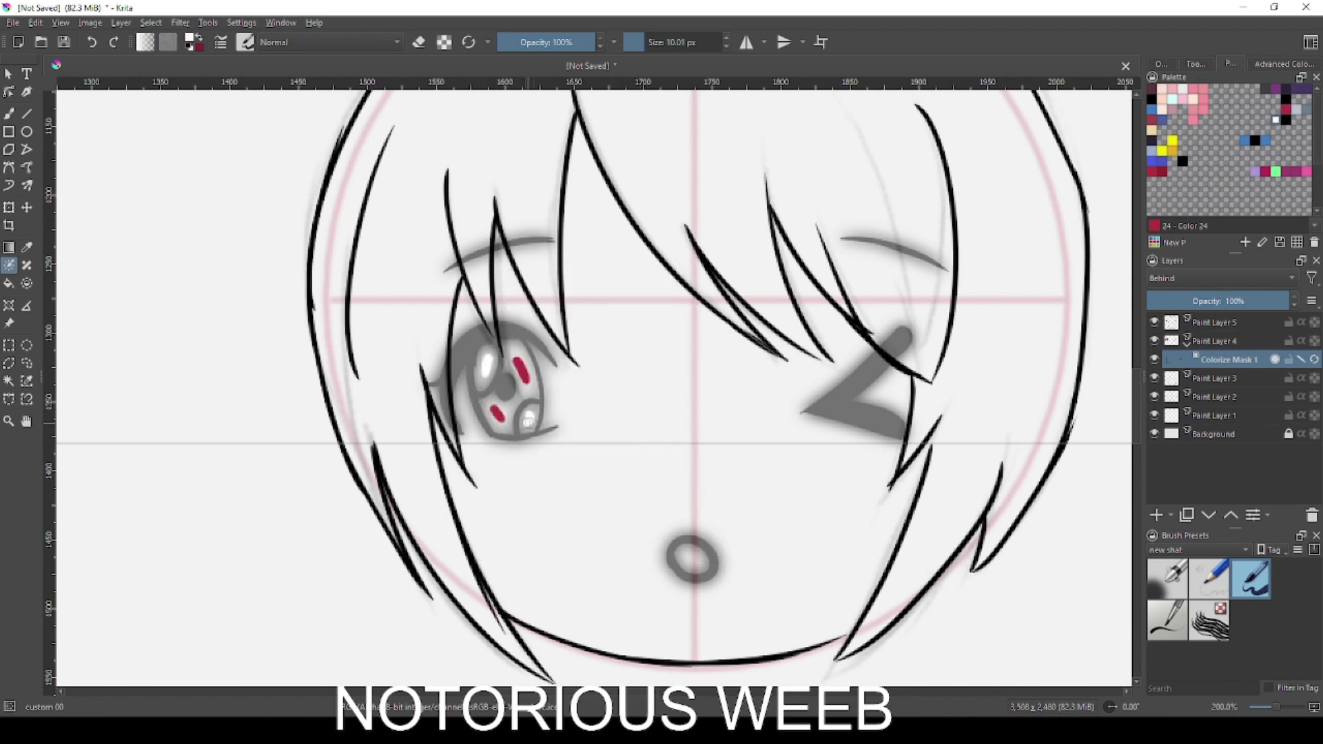
left_click(1298, 360)
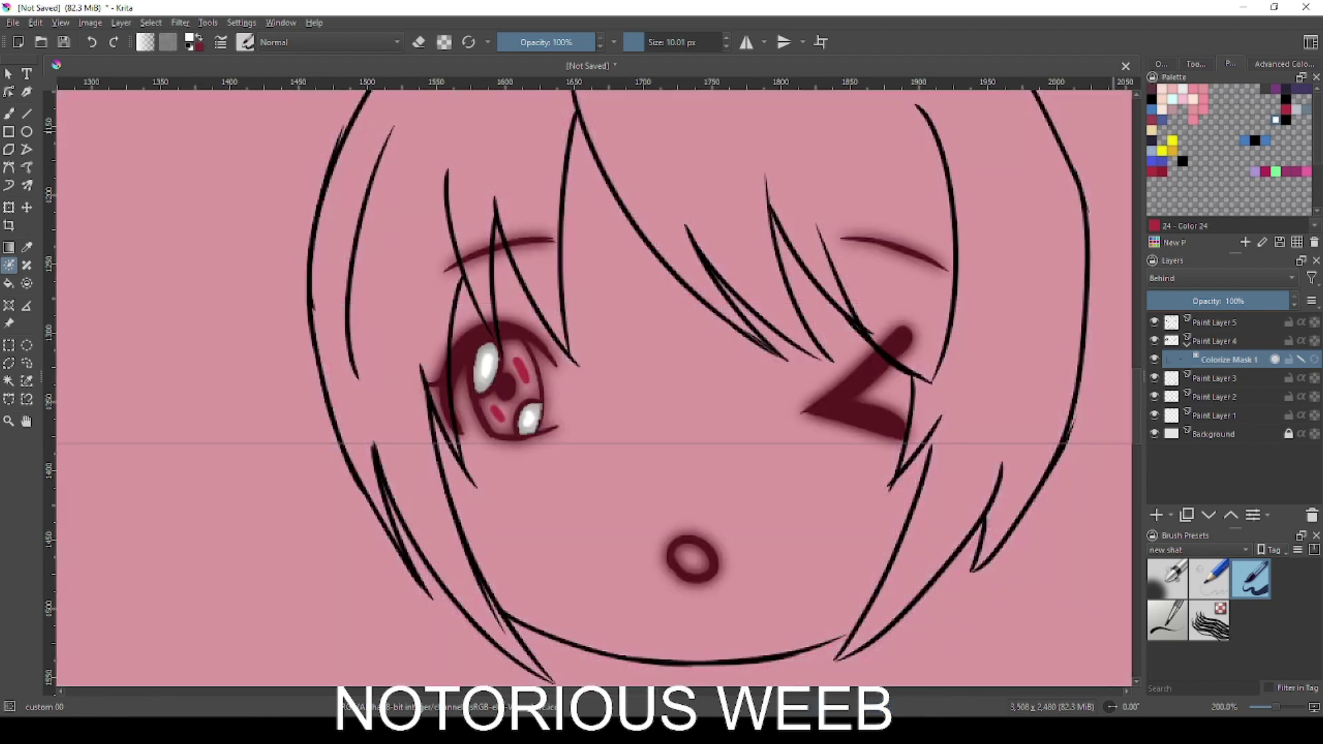
- Convert the colorize mask to a paint layer and inspect the colouring around the open eye
right_click(1230, 364)
mouse_move(1138, 614)
left_click(1034, 616)
scroll(1045, 469, "down", 3)
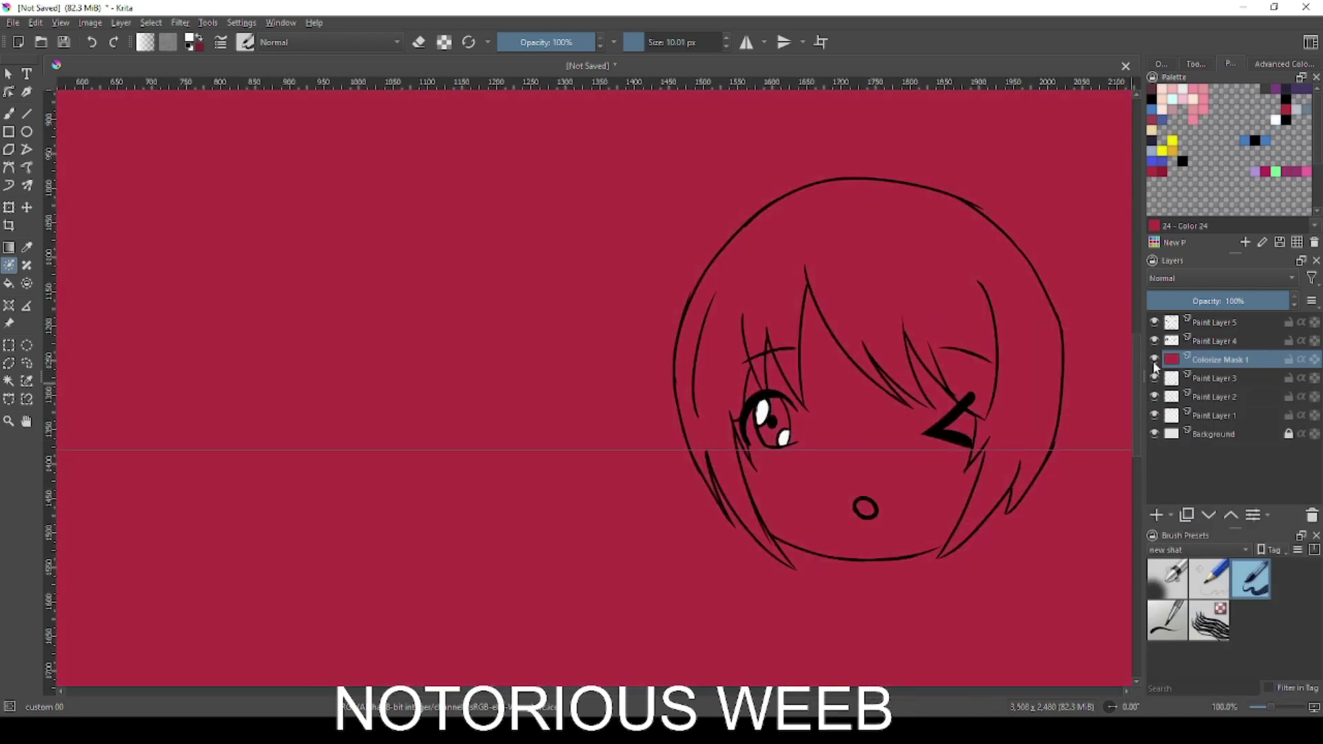
scroll(835, 359, "up", 4)
left_click_drag(829, 422, 653, 290)
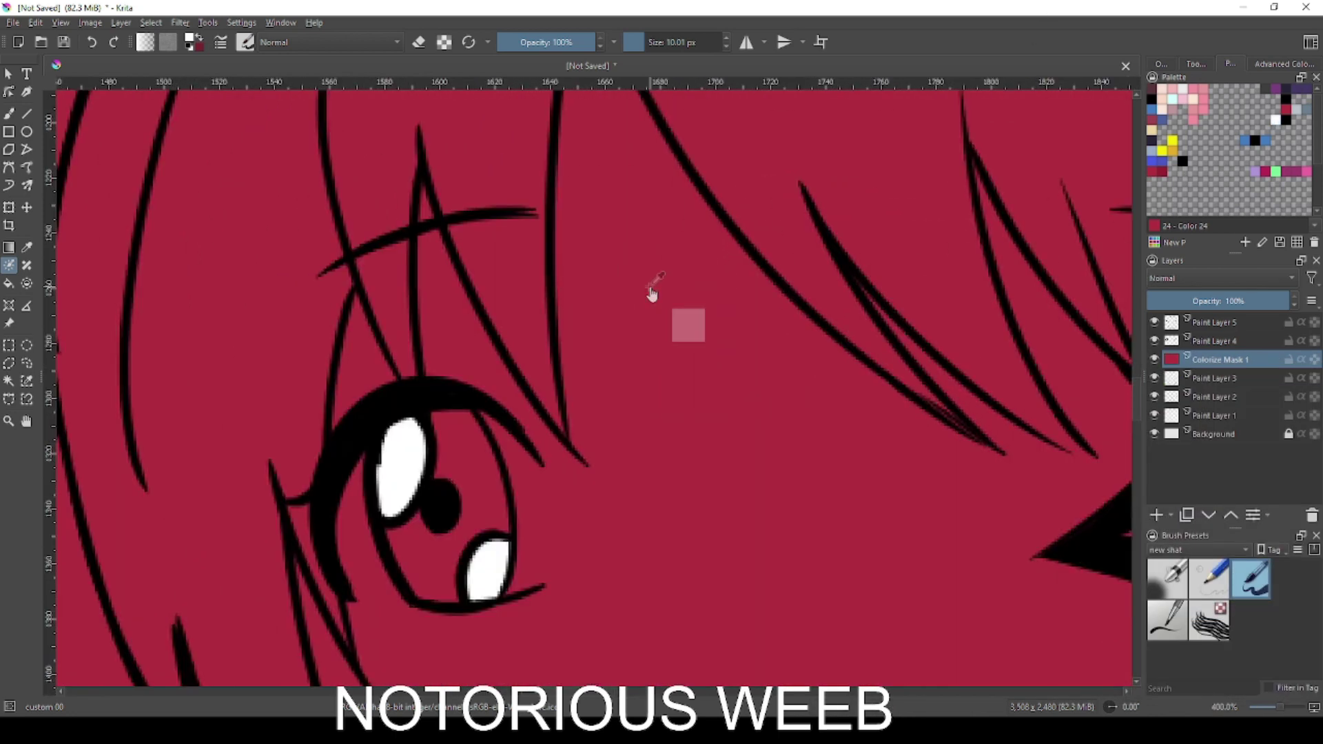
- Undo the colorize mask conversion and its colouring
key("ctrl+z")
scroll(767, 361, "down", 1)
scroll(768, 361, "down", 2)
key("ctrl+z")
scroll(718, 388, "up", 1)
key("ctrl+z")
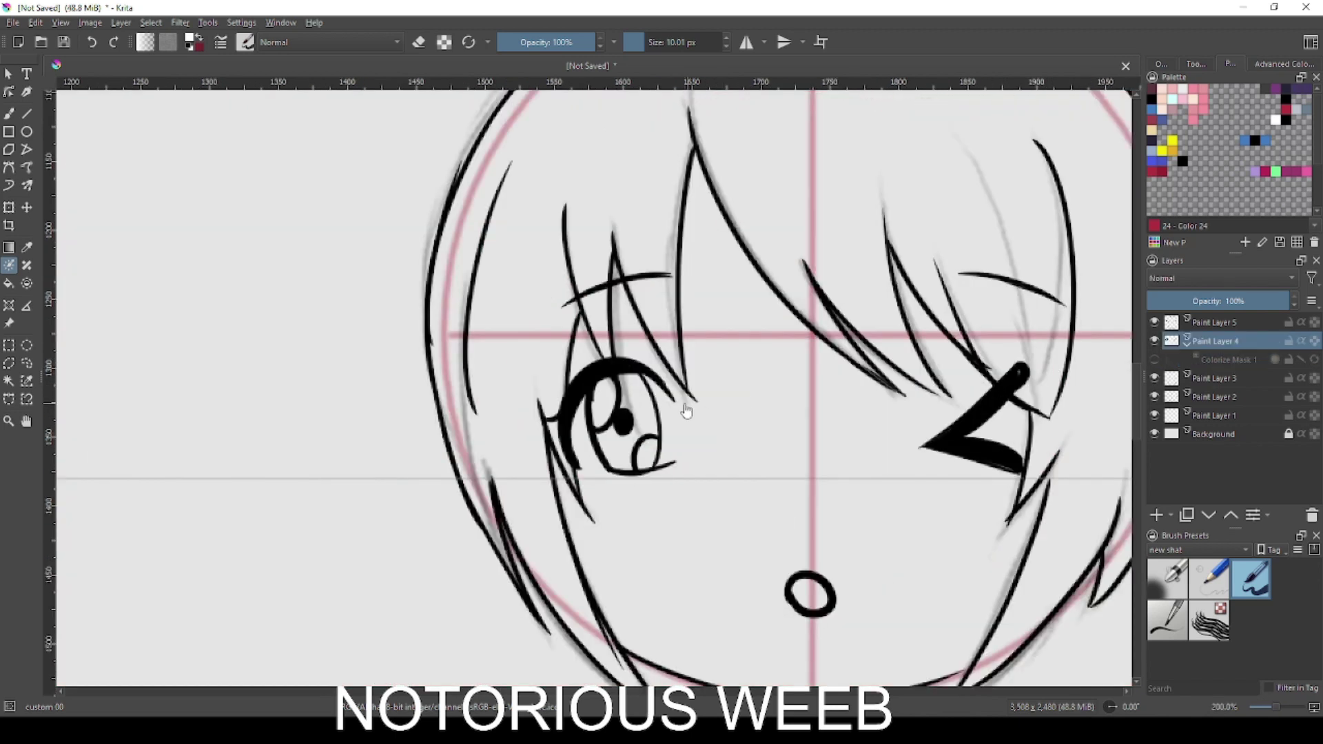
- Select the open eye's iris area by contiguous selection and fill it with crimson on a new paint layer
left_click_drag(686, 408, 611, 355)
left_click(8, 381)
left_click(561, 353)
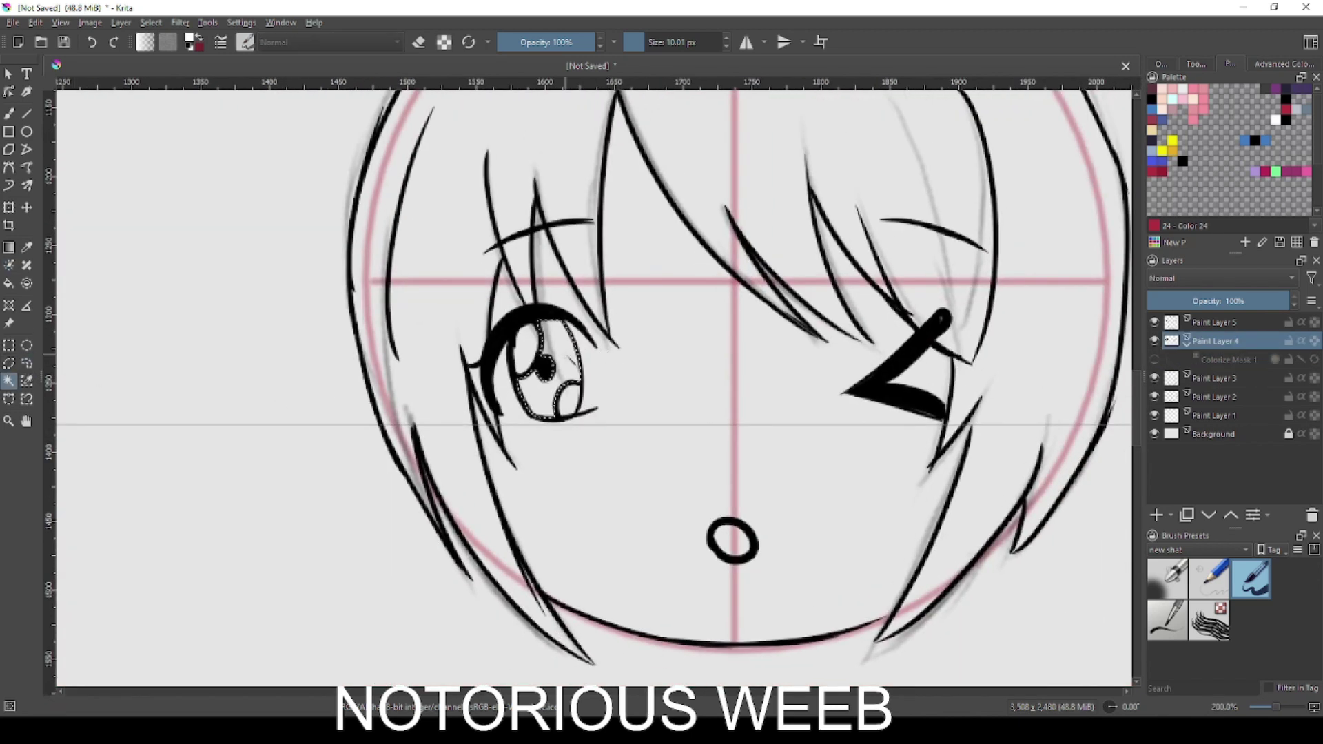
right_click(560, 352)
left_click(1203, 334)
key("Insert")
key("f")
left_click(1286, 110)
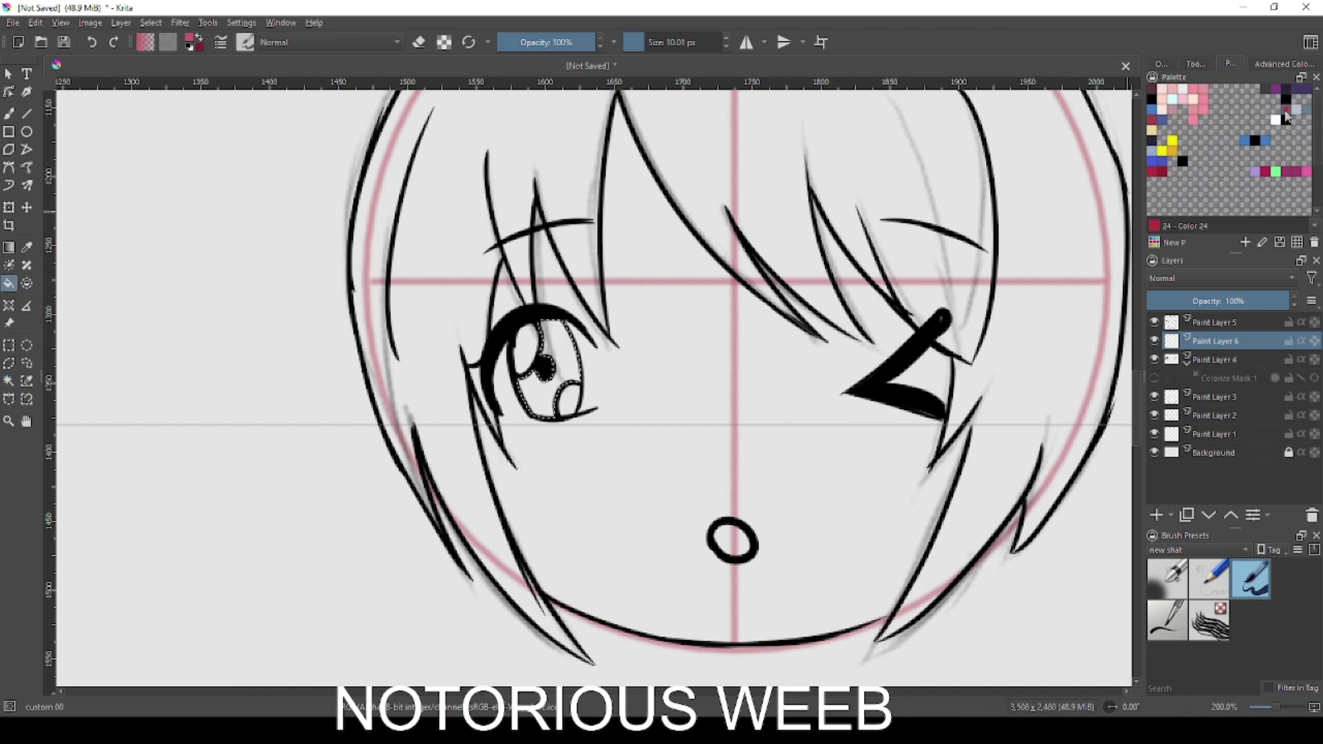
left_click(555, 382)
- Move the iris fill layer below Paint Layer 4 and deselect the iris area
mouse_move(1226, 343)
left_mouse_down()
mouse_move(1228, 379)
mouse_move(1258, 377)
mouse_move(1260, 390)
left_mouse_up()
left_click(27, 363)
right_click(654, 385)
left_click(685, 420)
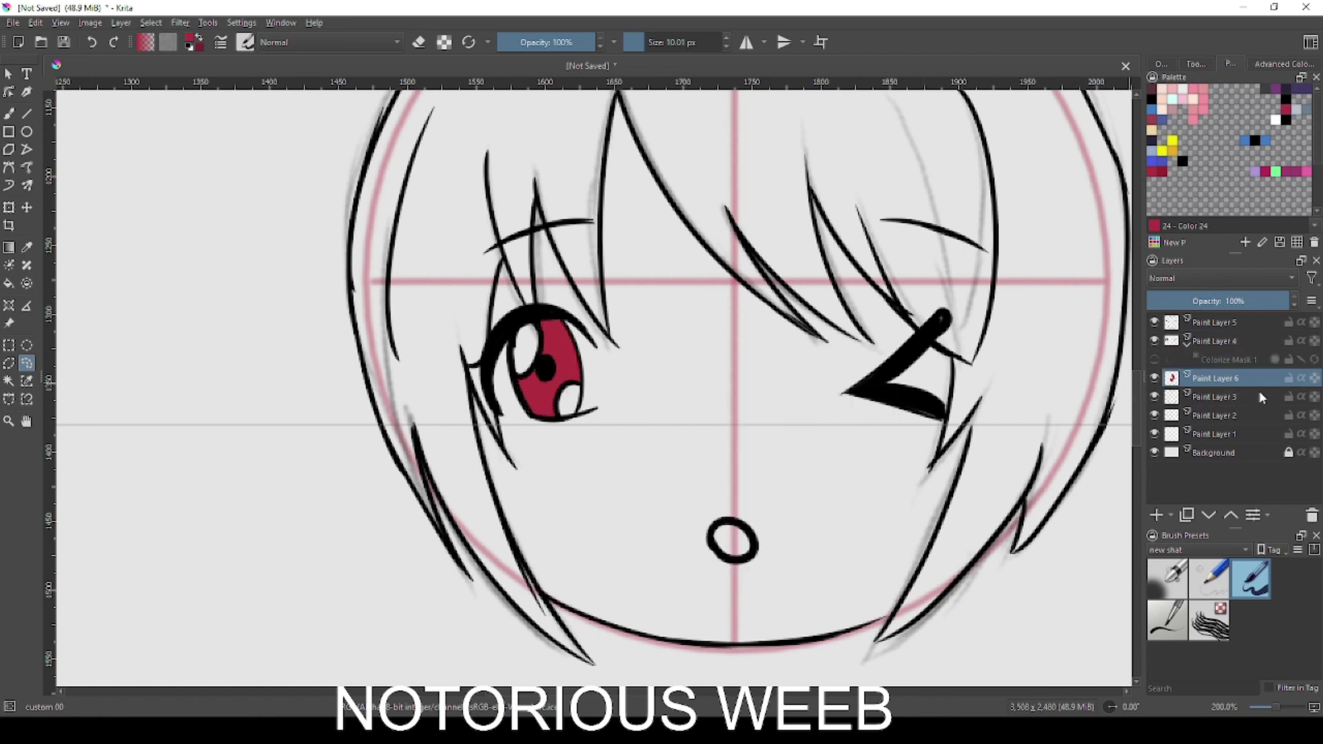
- Shade the upper part of the iris in black with the airbrush soft brush at 45% opacity
left_click(1168, 579)
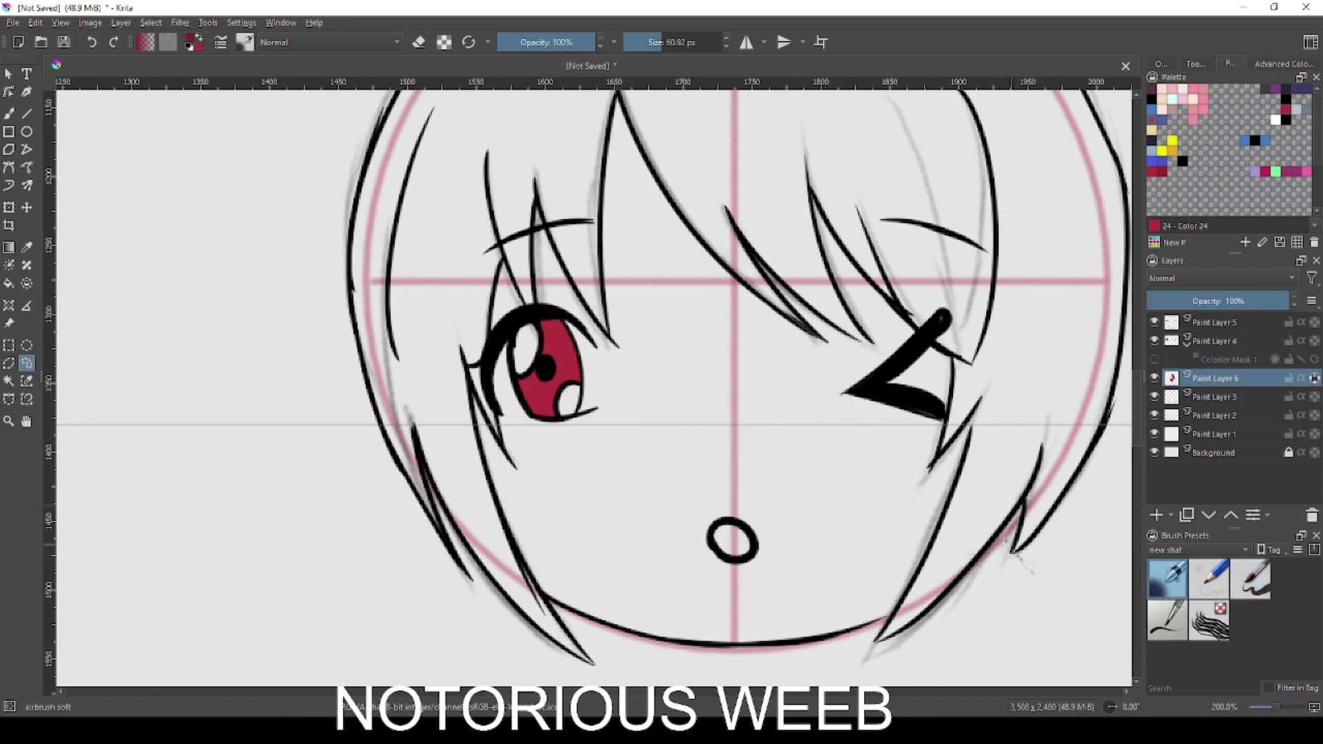
left_click_drag(545, 424, 606, 87)
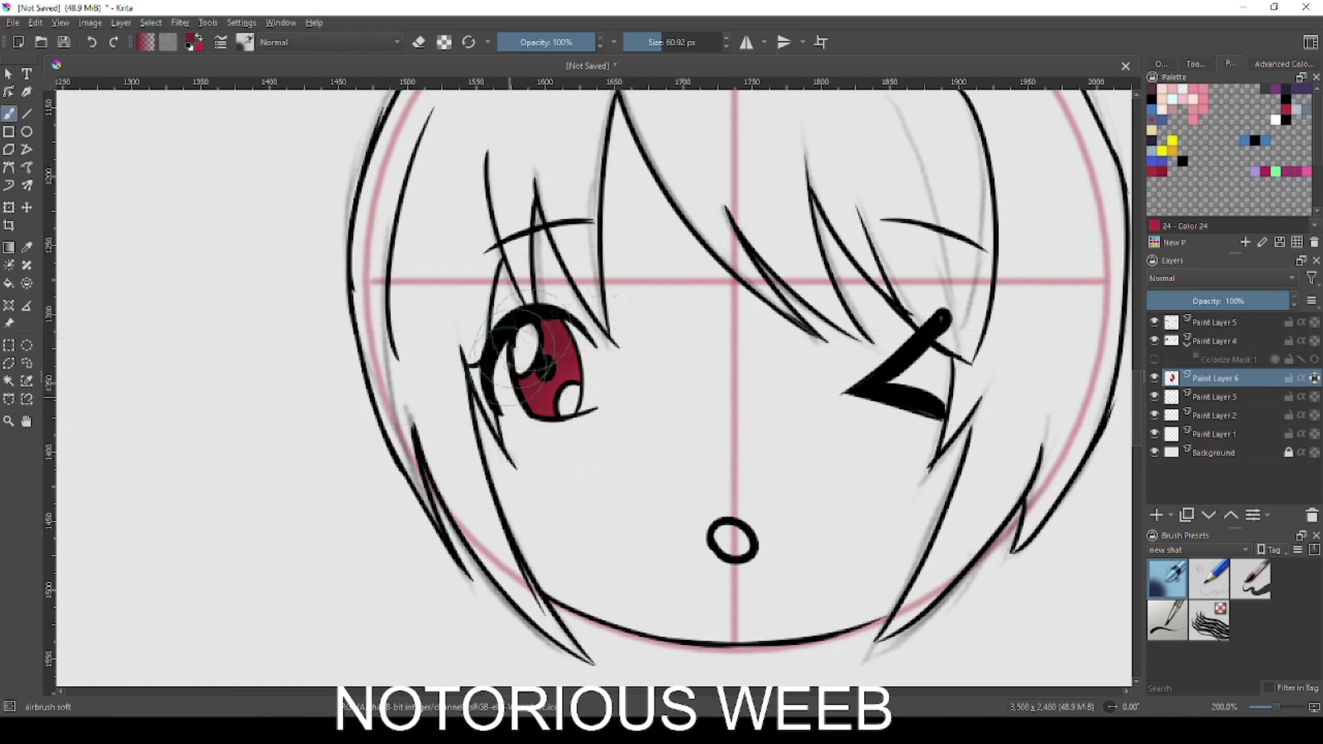
right_click(570, 315)
left_click(603, 368)
right_click(598, 364)
left_click(542, 43)
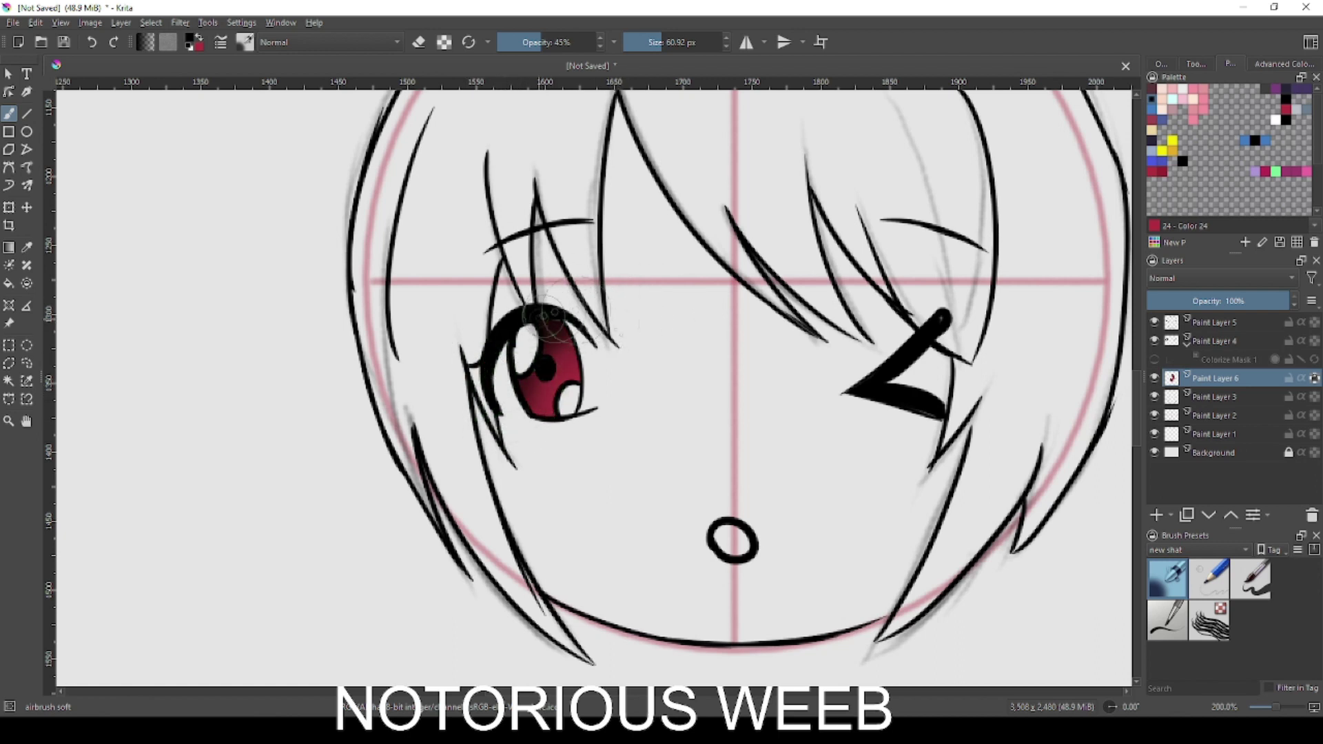
left_click_drag(469, 340, 567, 337)
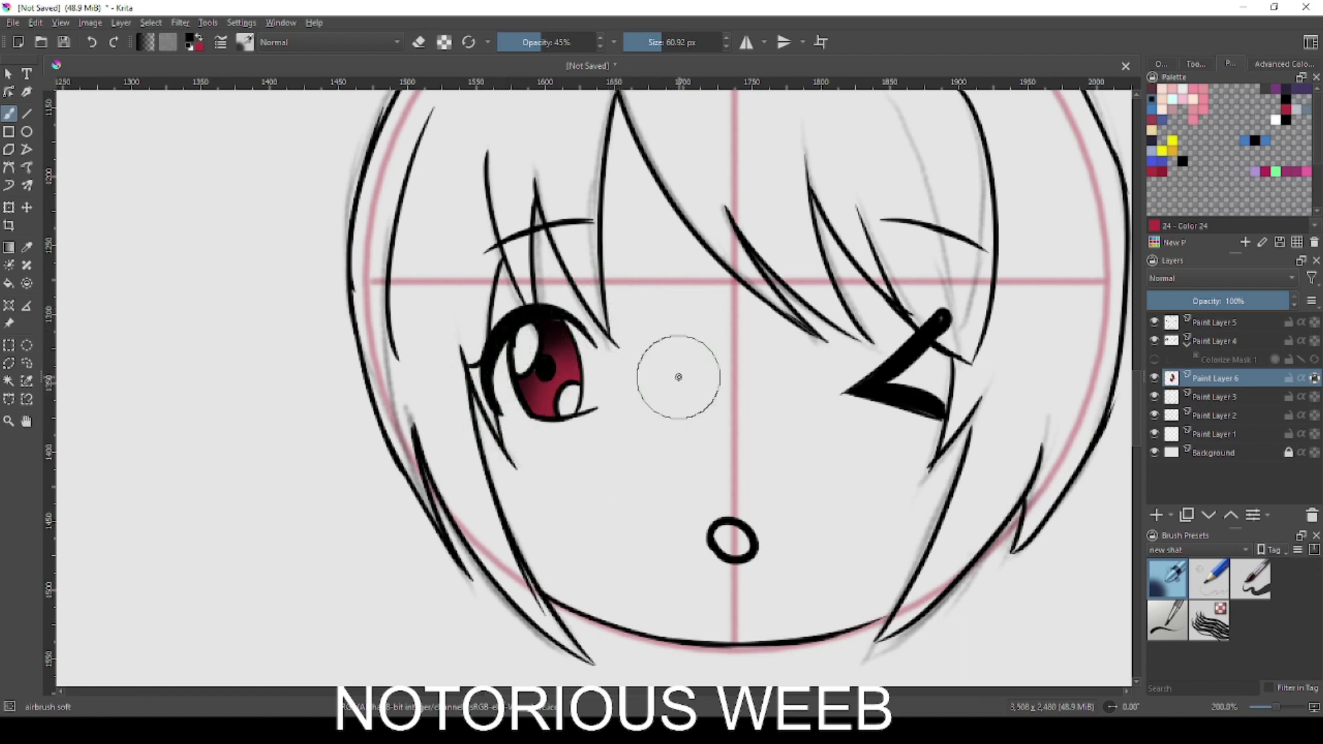
- Fill the inside of the open mouth on Paint Layer 4 with the pink Color 41 swatch
scroll(677, 375, "down", 1)
scroll(871, 489, "up", 1)
scroll(871, 489, "down", 2)
scroll(907, 370, "up", 2)
left_click(1214, 344)
left_click(1203, 99)
key("f")
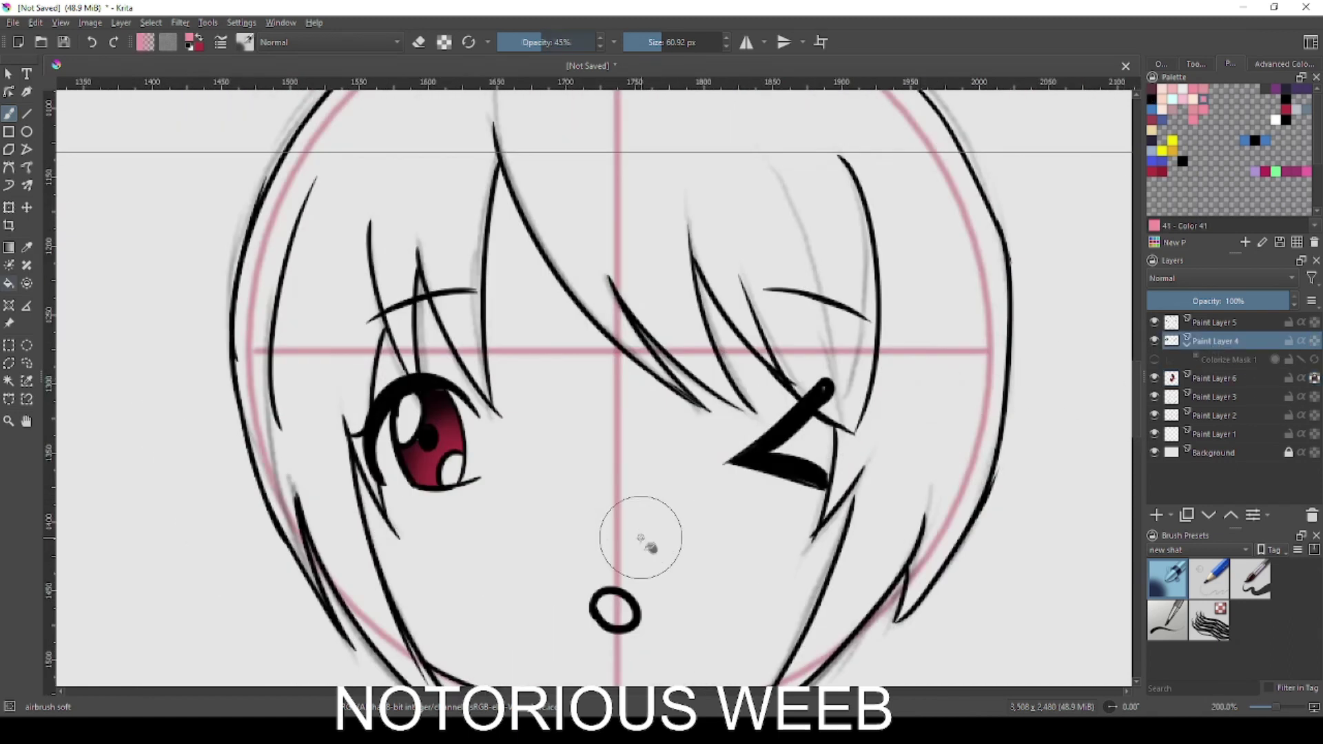
left_click(614, 609)
- Try filling the mouth with the Color 1 swatch and undo that fill
left_click(1152, 89)
left_click(612, 610)
key("ctrl+z")
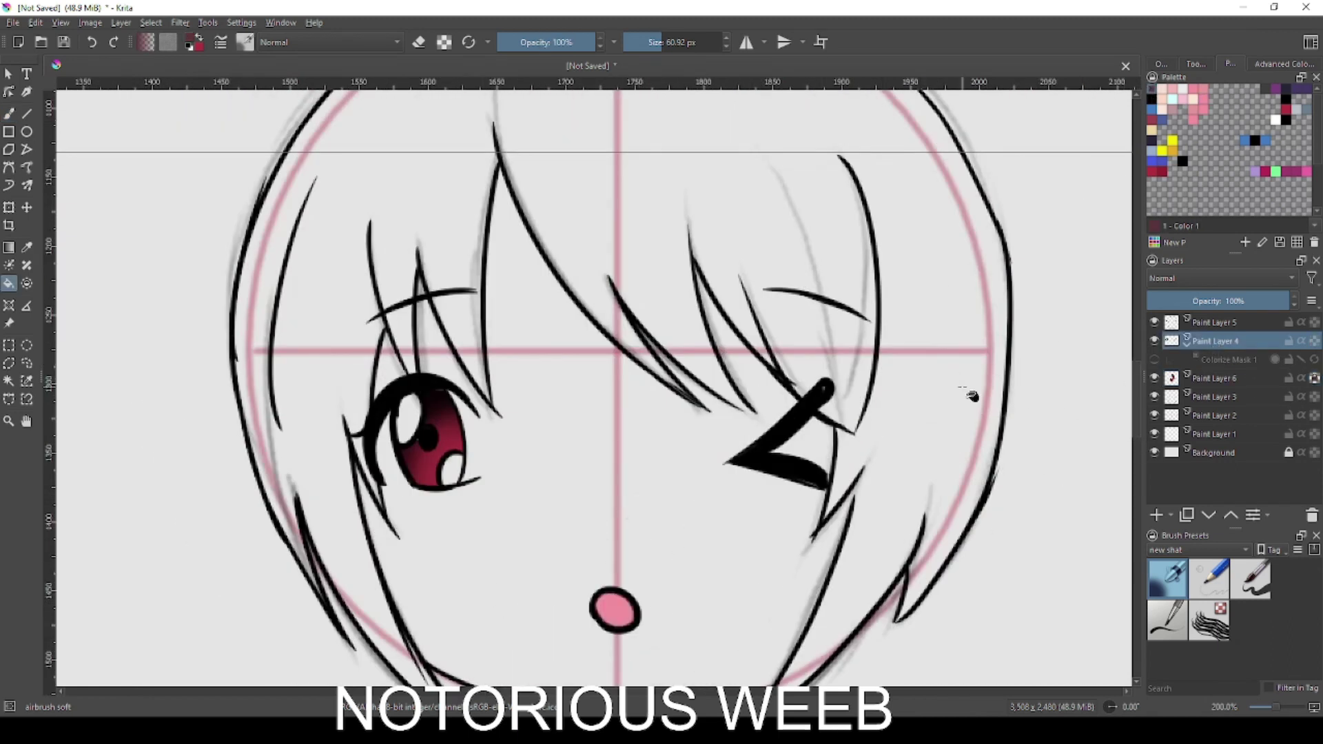